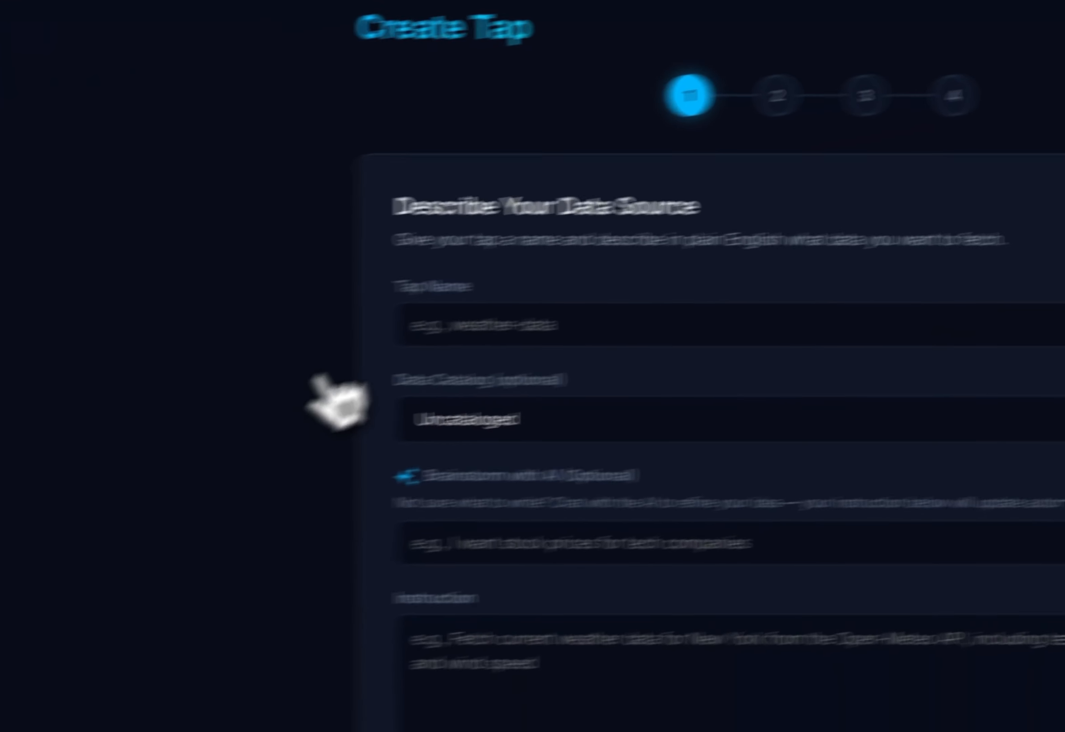
- Name the tap financial-data and send the AI brainstorm the request "I would like to retrieve end of day stock prices and earnings information"
left_click(561, 309)
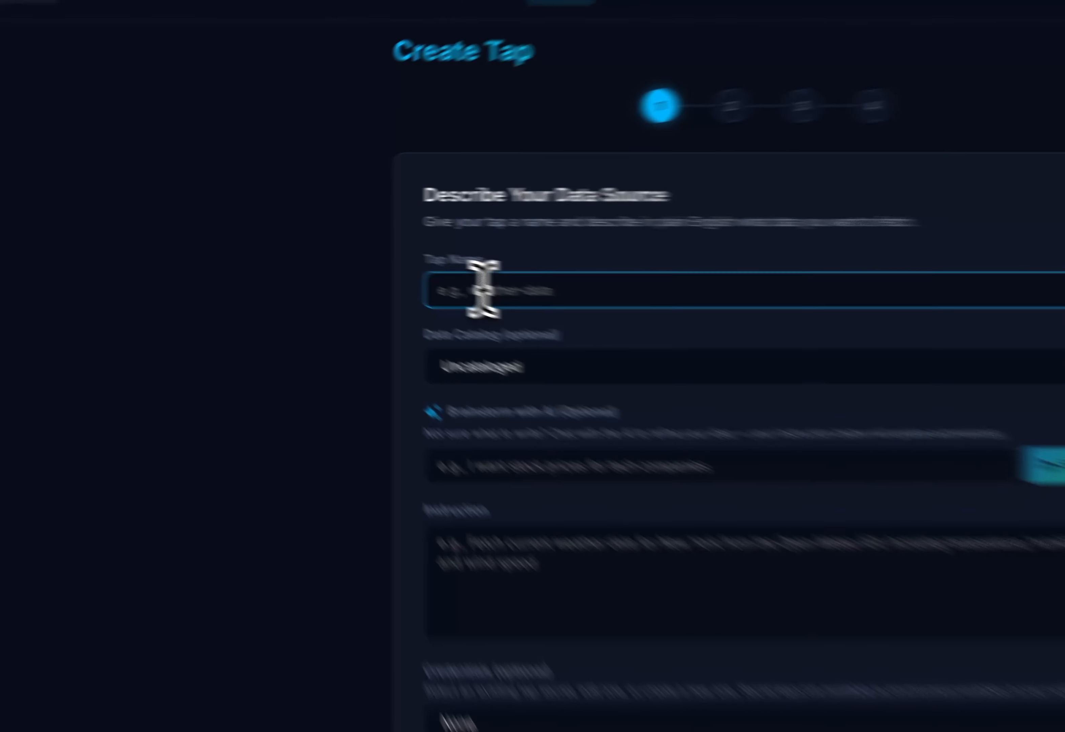
type("financial-data")
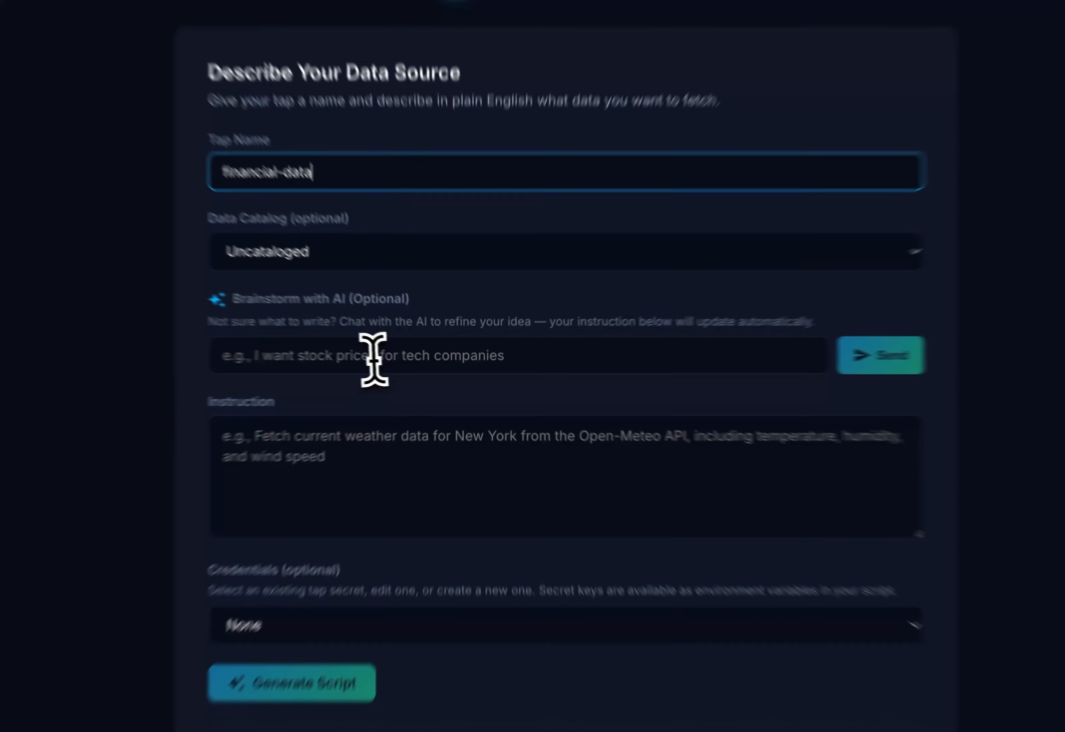
left_click(423, 365)
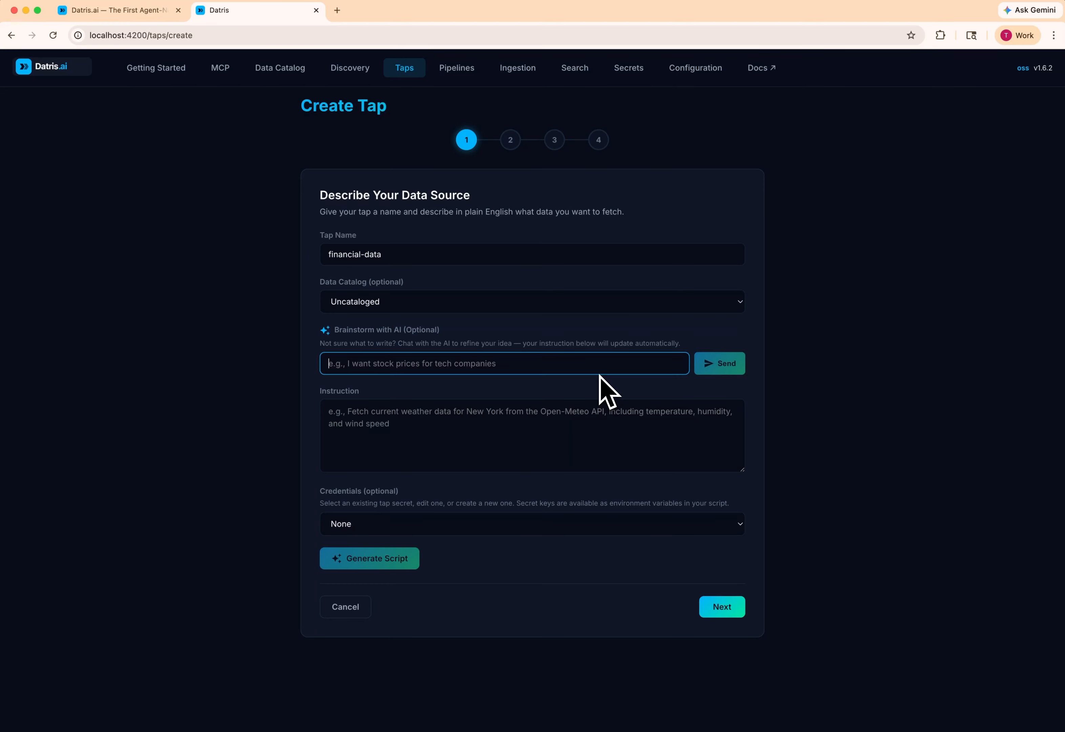
type("I")
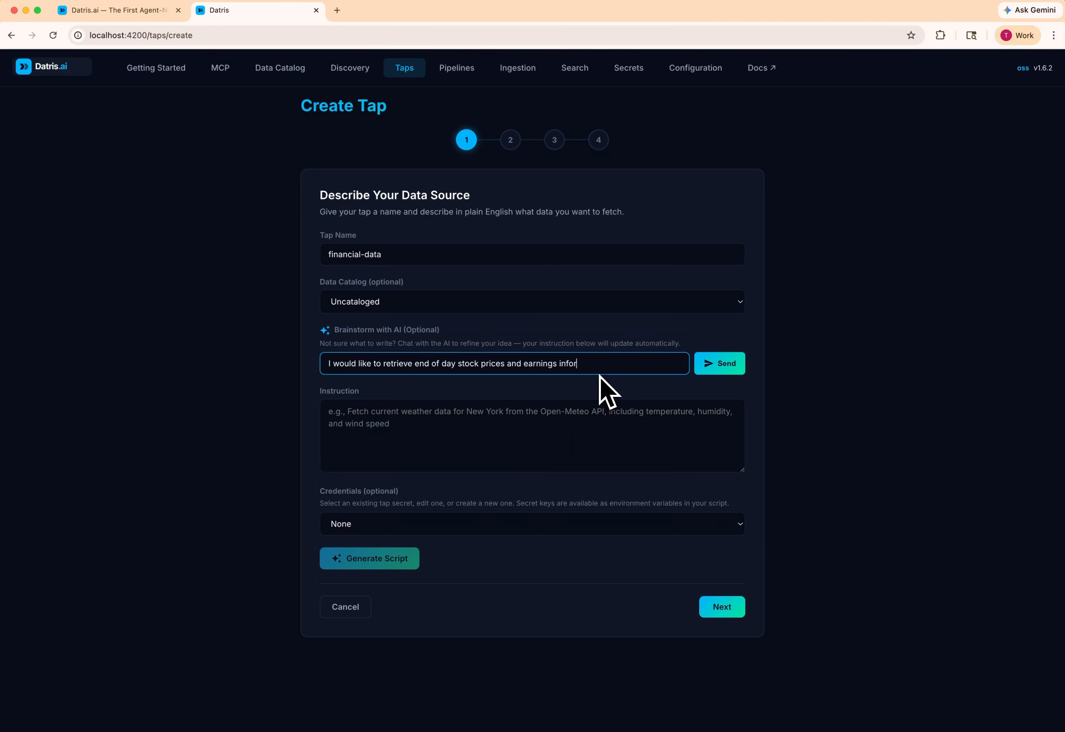
key("Return")
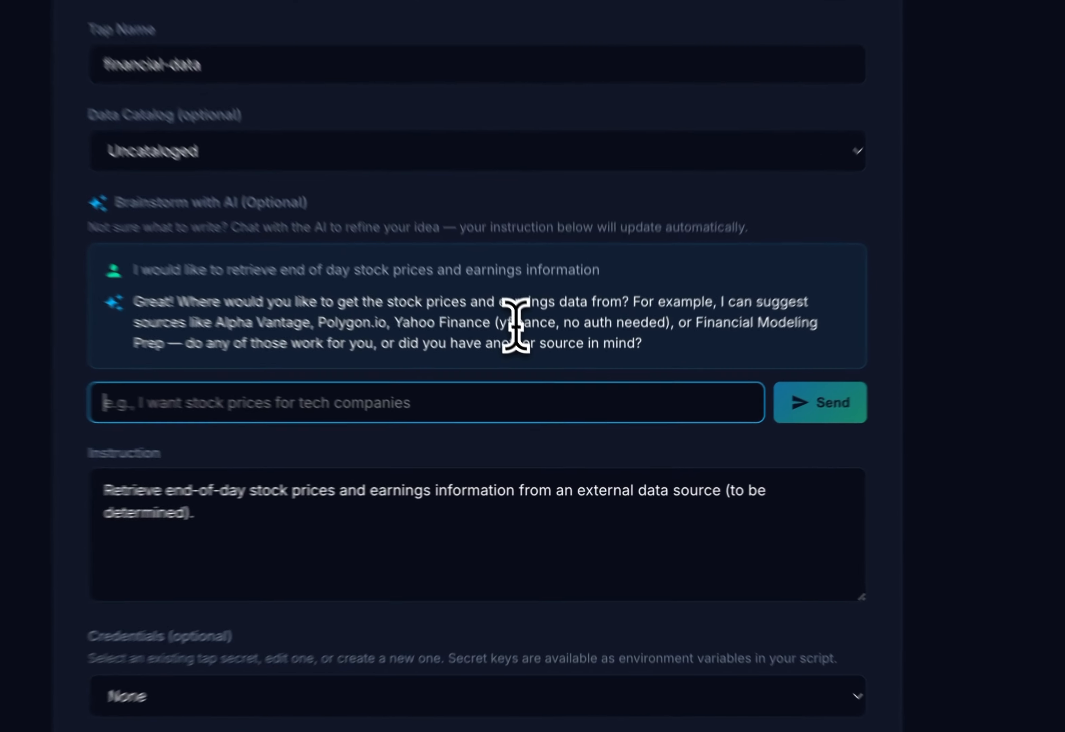
- Answer the AI's data source question with "yfinance is good for now"
left_click_drag(545, 395, 626, 395)
left_click(627, 396)
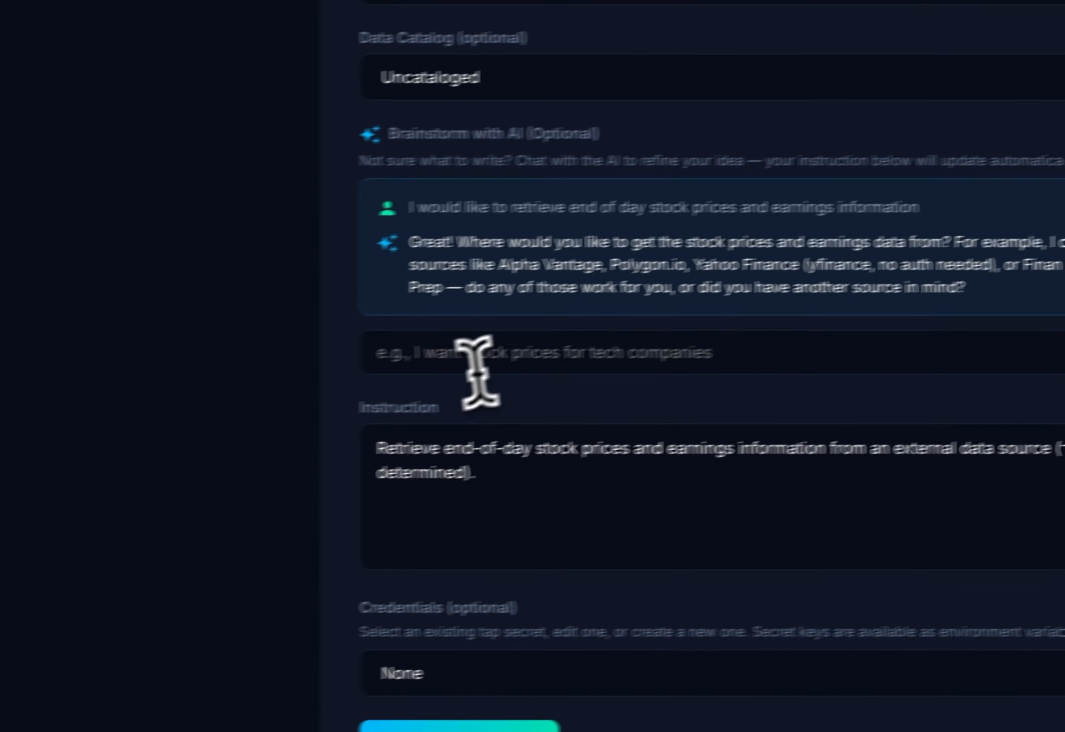
left_click(143, 395)
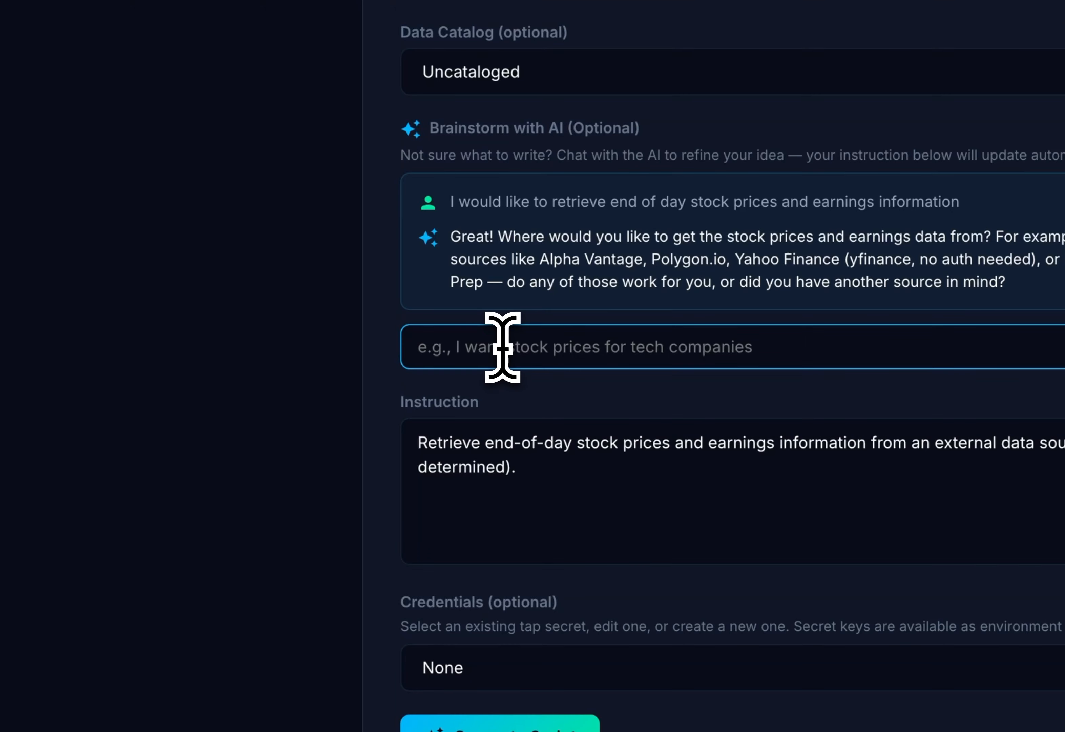
type("y")
key("BackSpace")
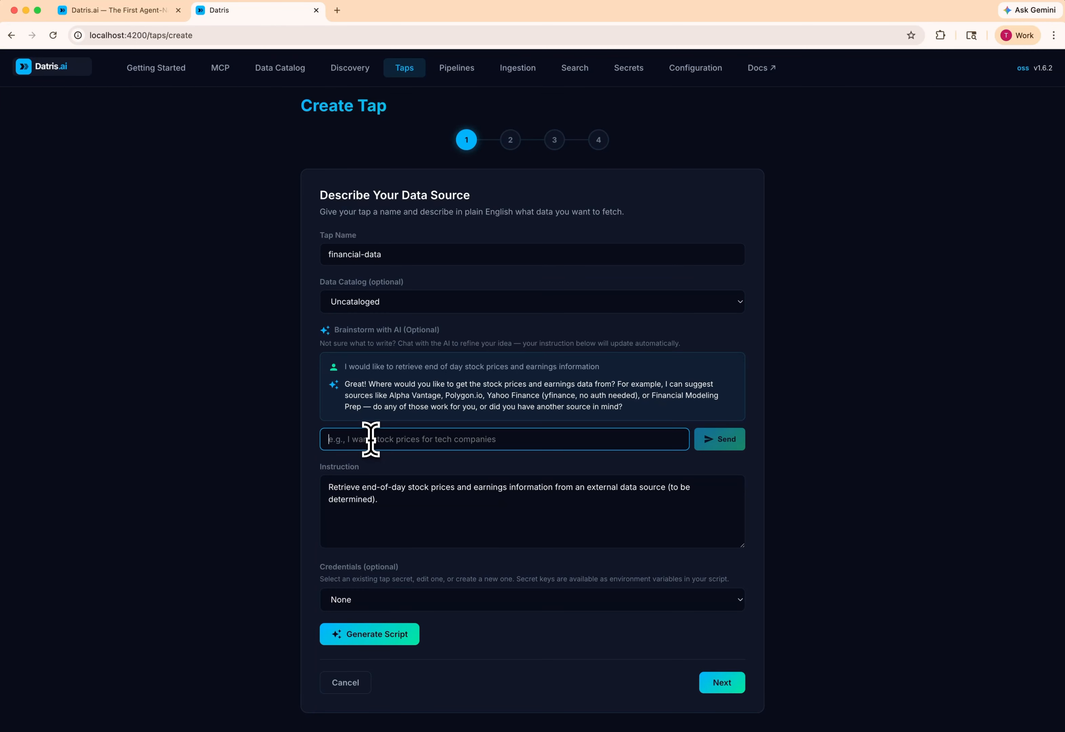
type("yfinance is good for now")
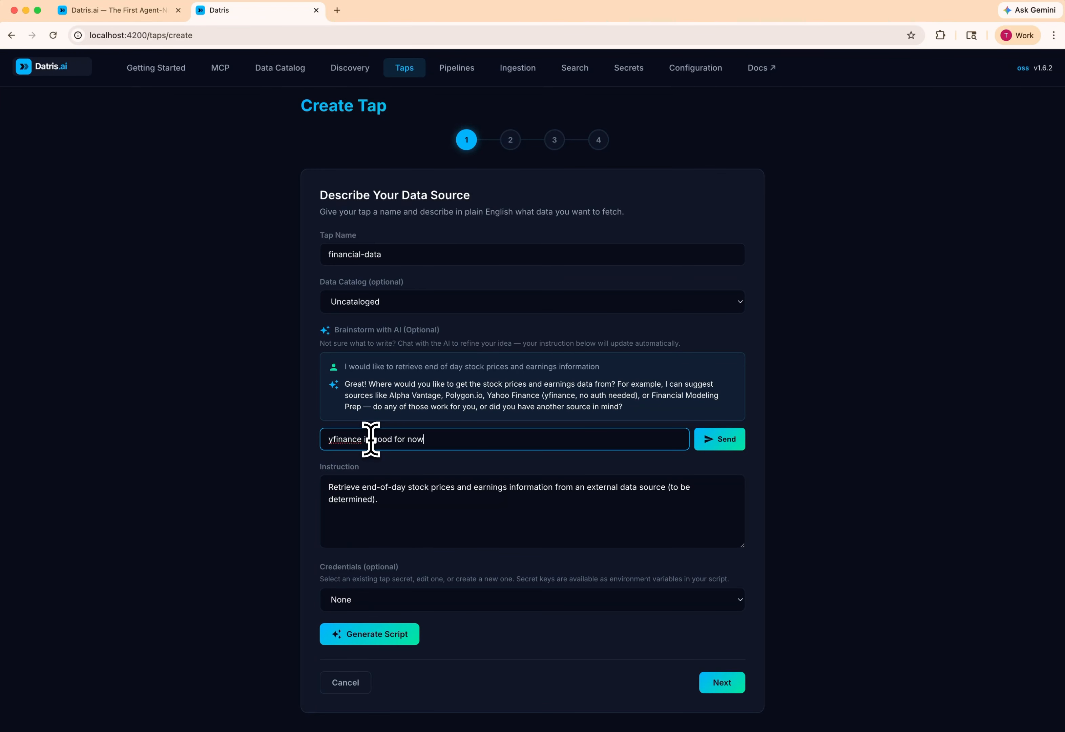
key("Return")
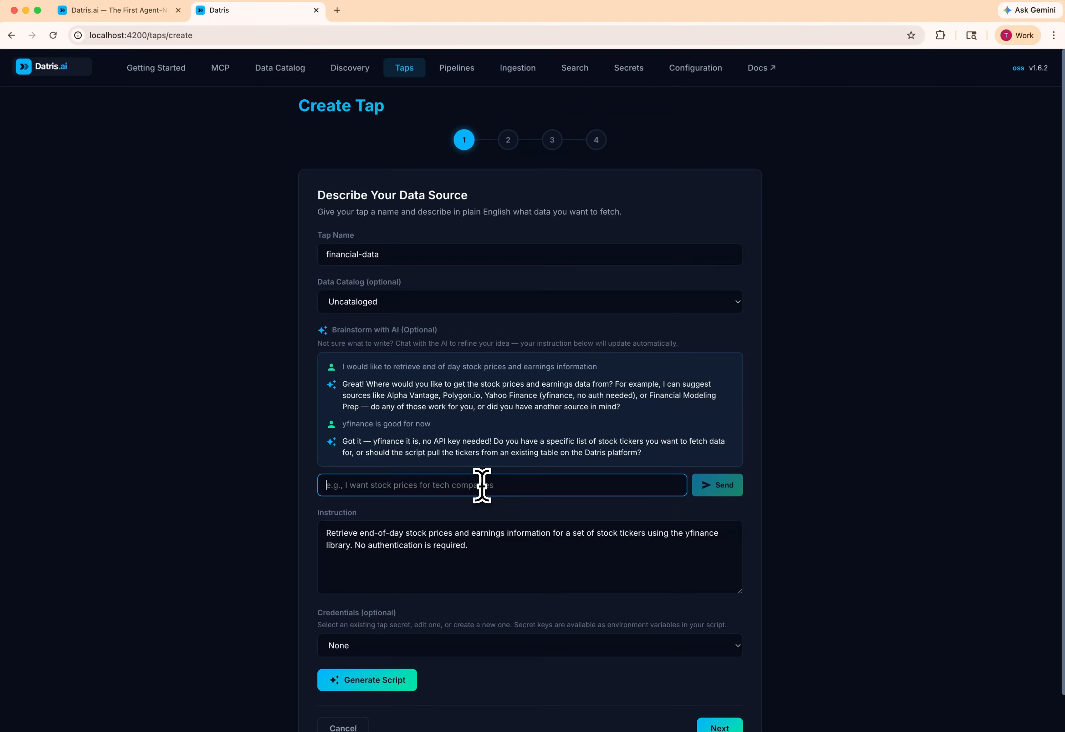
- Answer the AI's ticker question with "Yes, datris platform" and its time range question with "just the last trading date"
type("Yes, datris platform")
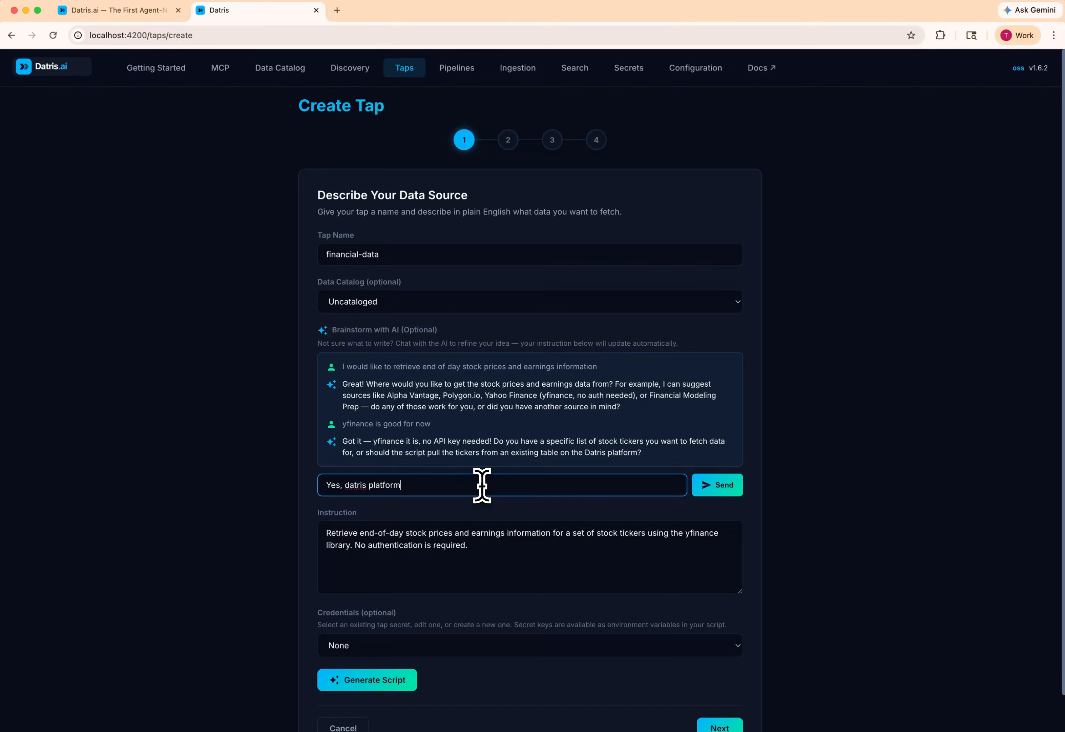
key("Return")
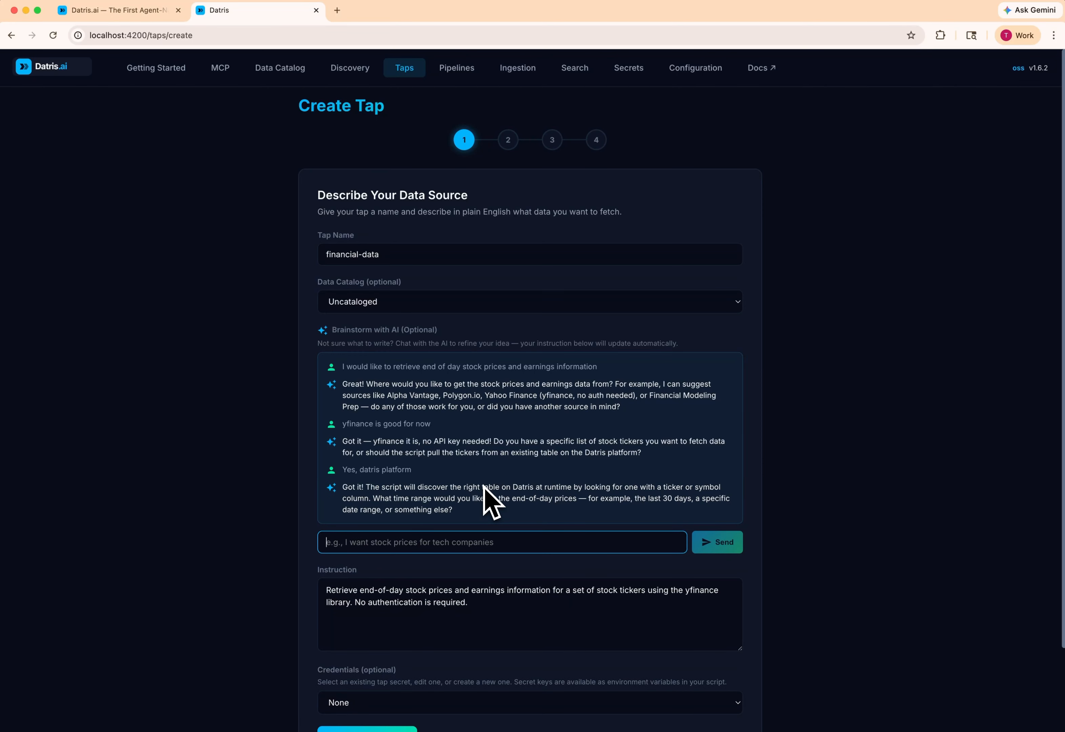
scroll(487, 487, "down", 3)
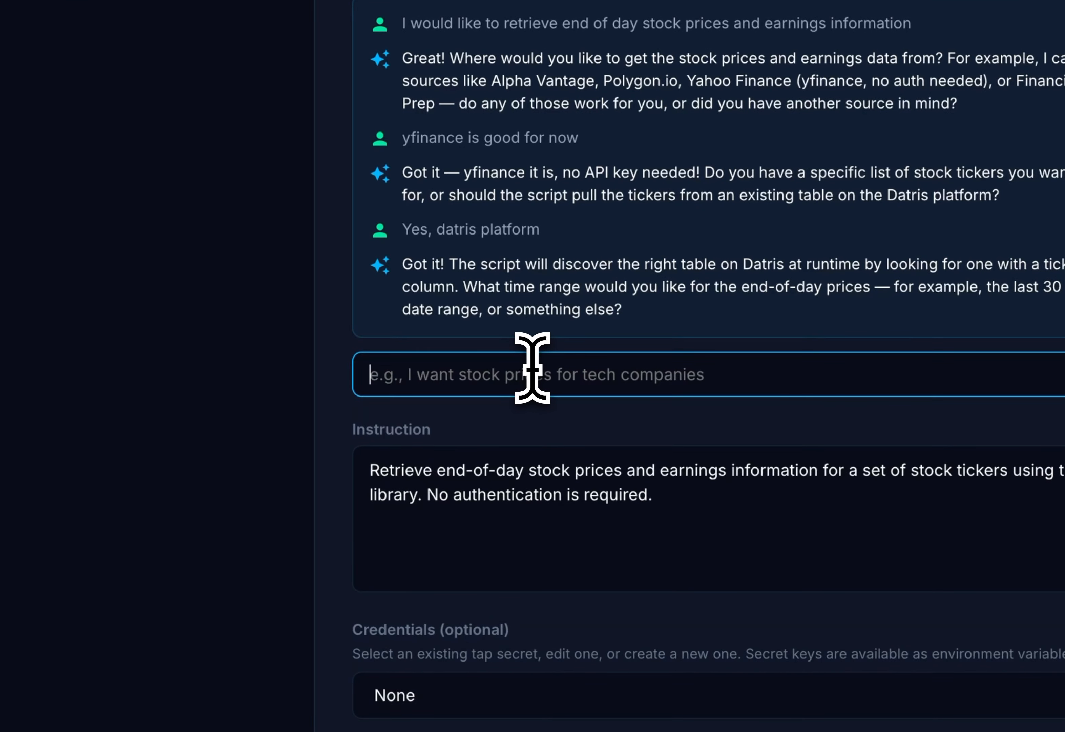
type("just the last trading date")
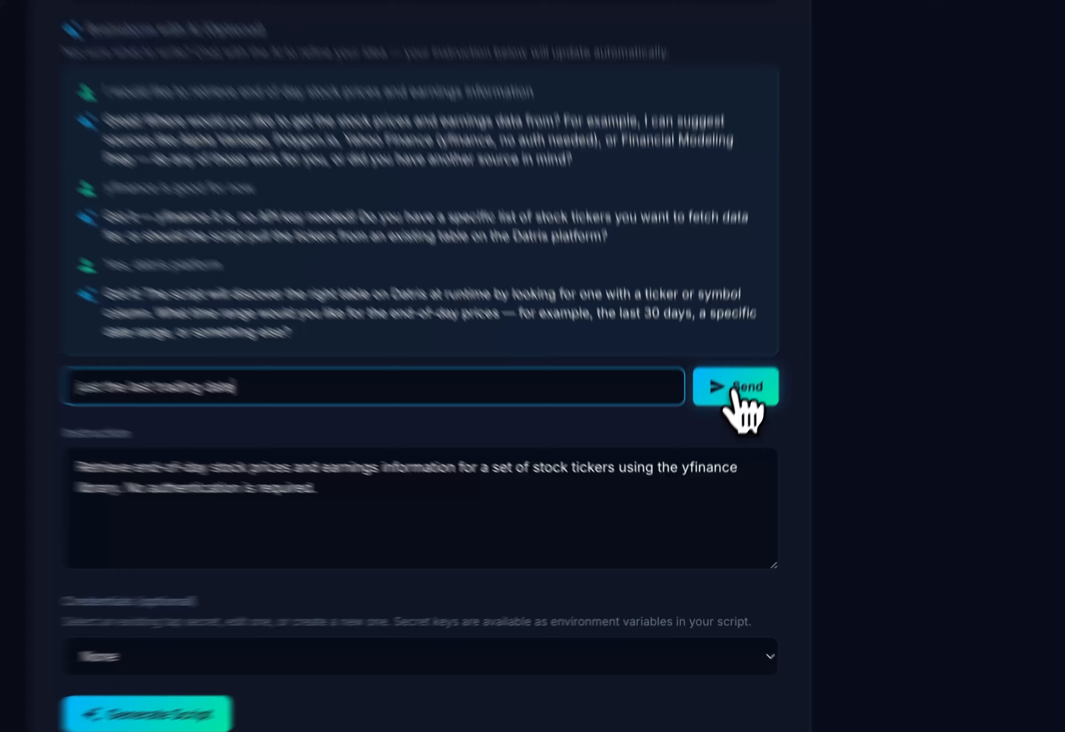
left_click(715, 463)
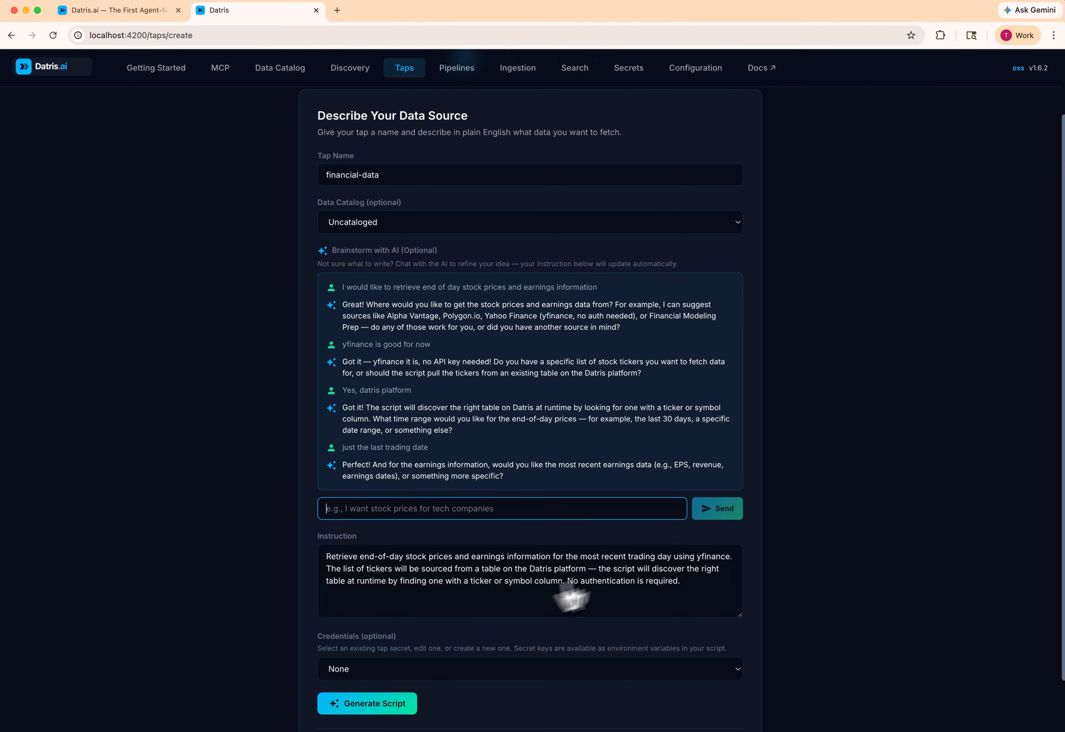
- Generate the fetch script from the refined instruction and review its Python code and required packages
scroll(677, 563, "down", 3)
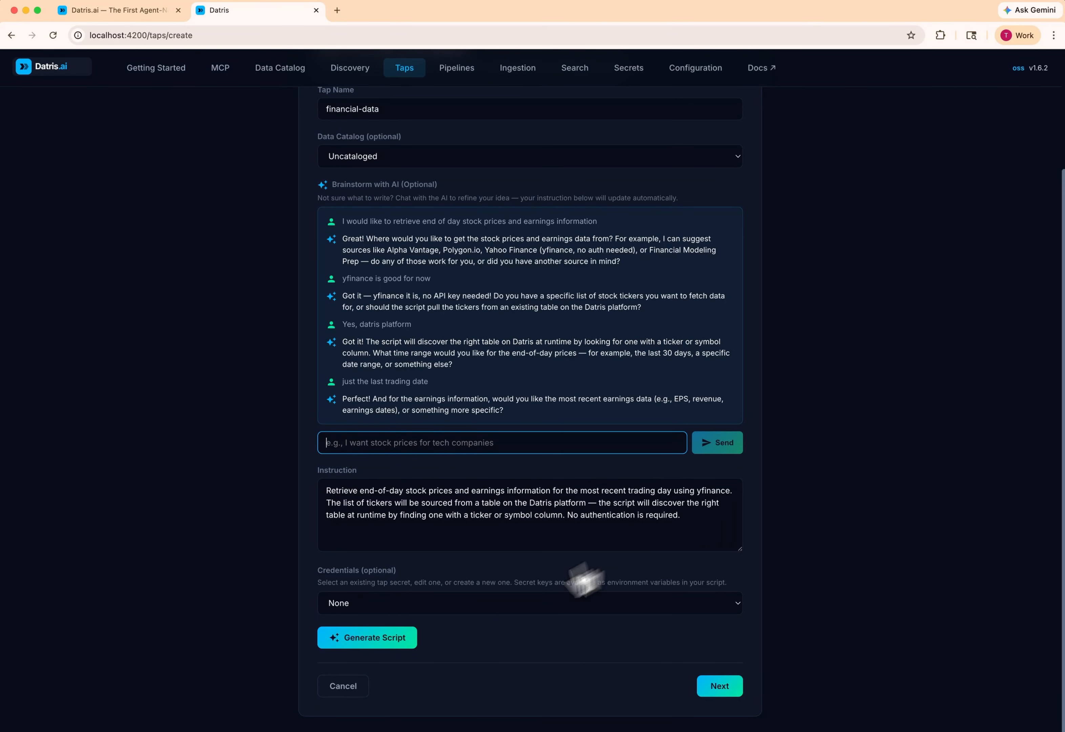
left_click(365, 639)
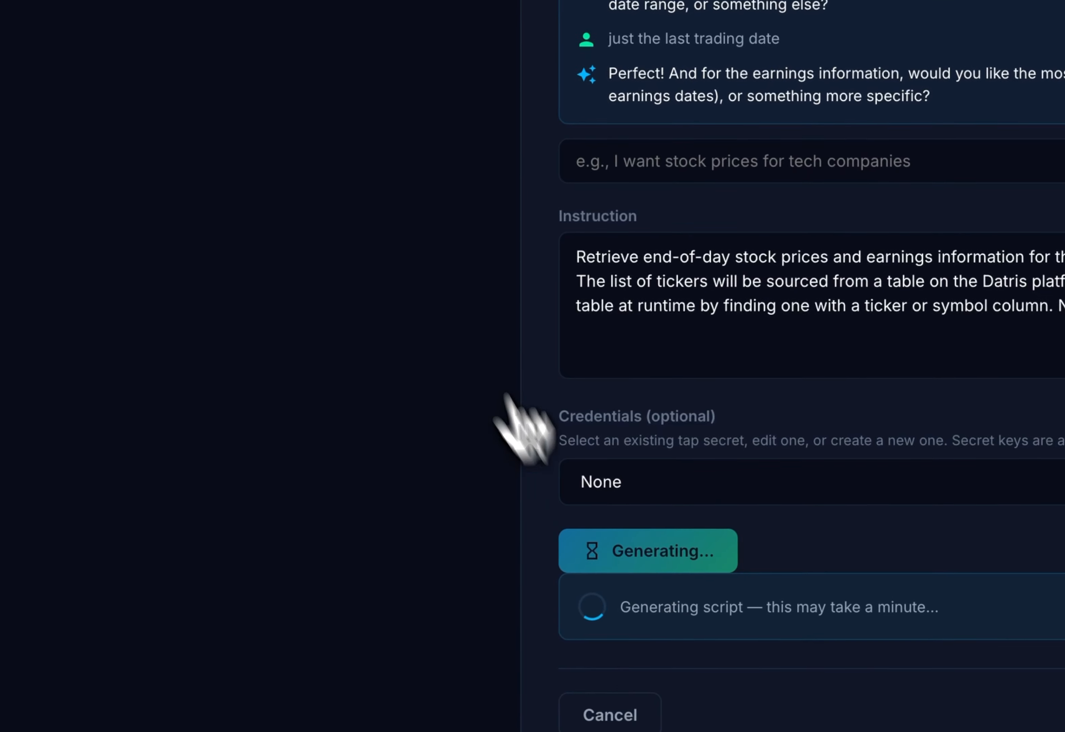
scroll(425, 216, "down", 2)
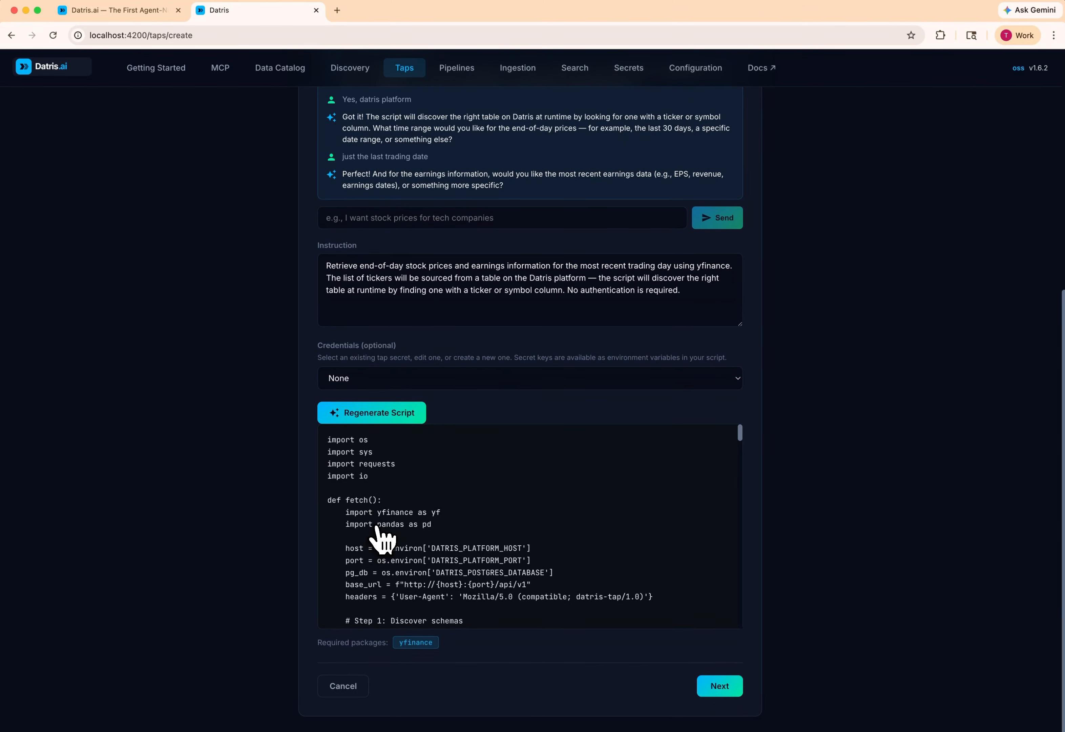
scroll(376, 528, "down", 2)
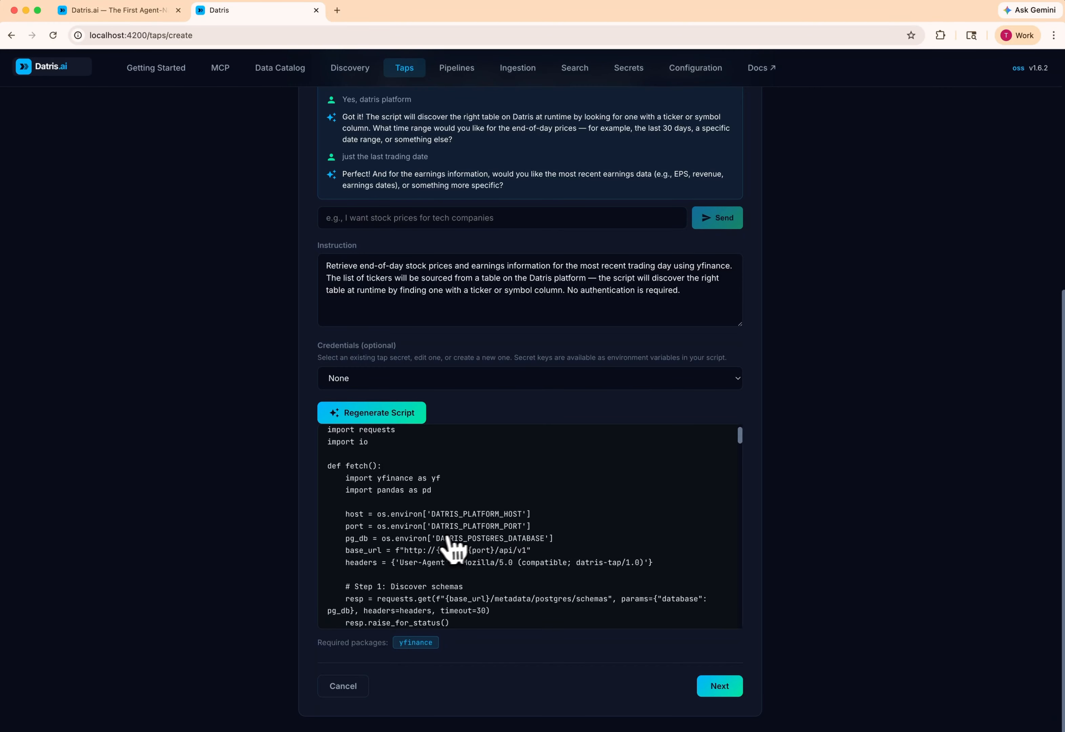
scroll(464, 563, "down", 3)
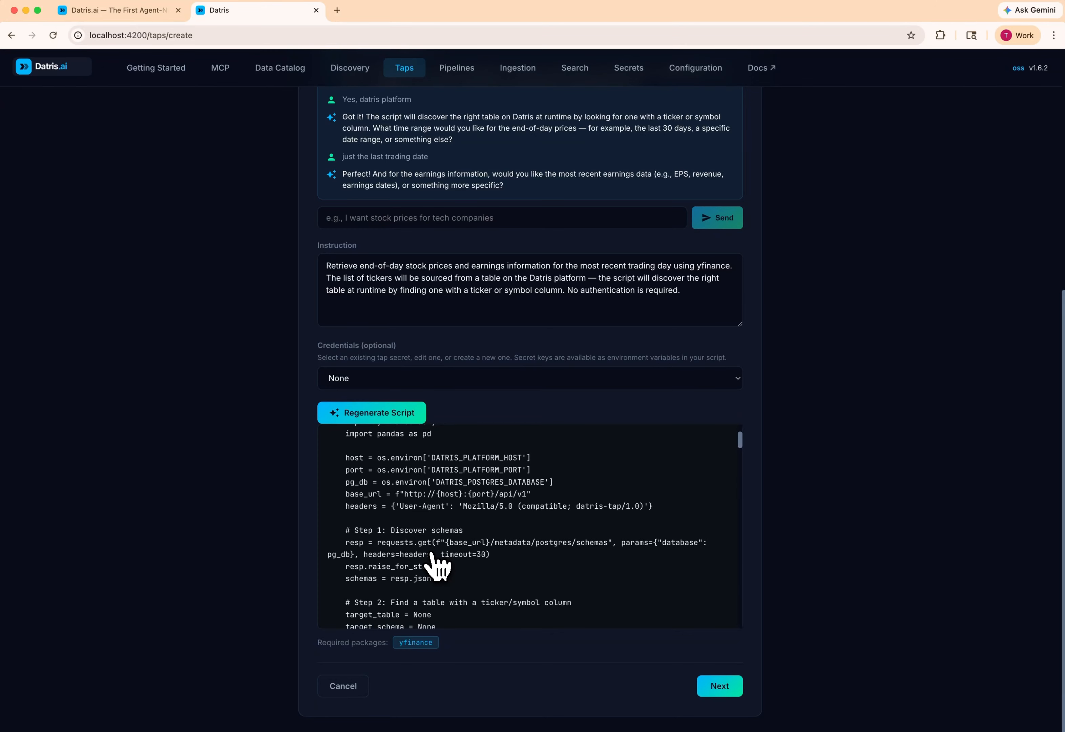
scroll(436, 563, "down", 2)
scroll(435, 563, "down", 4)
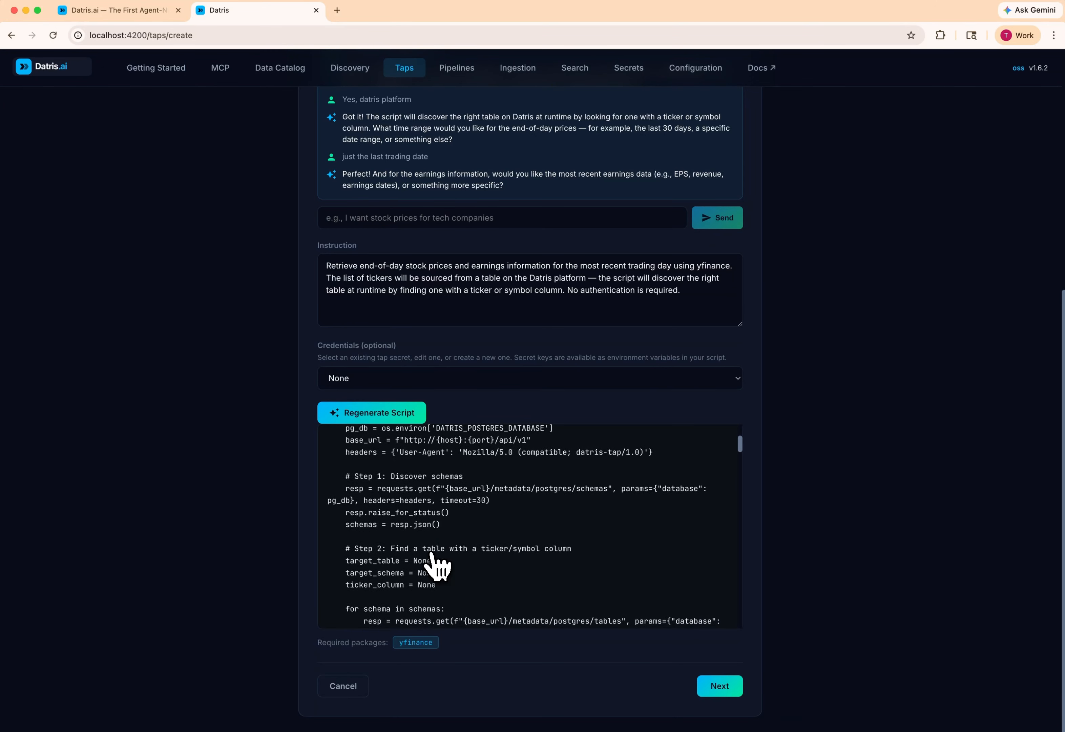
scroll(432, 550, "down", 6)
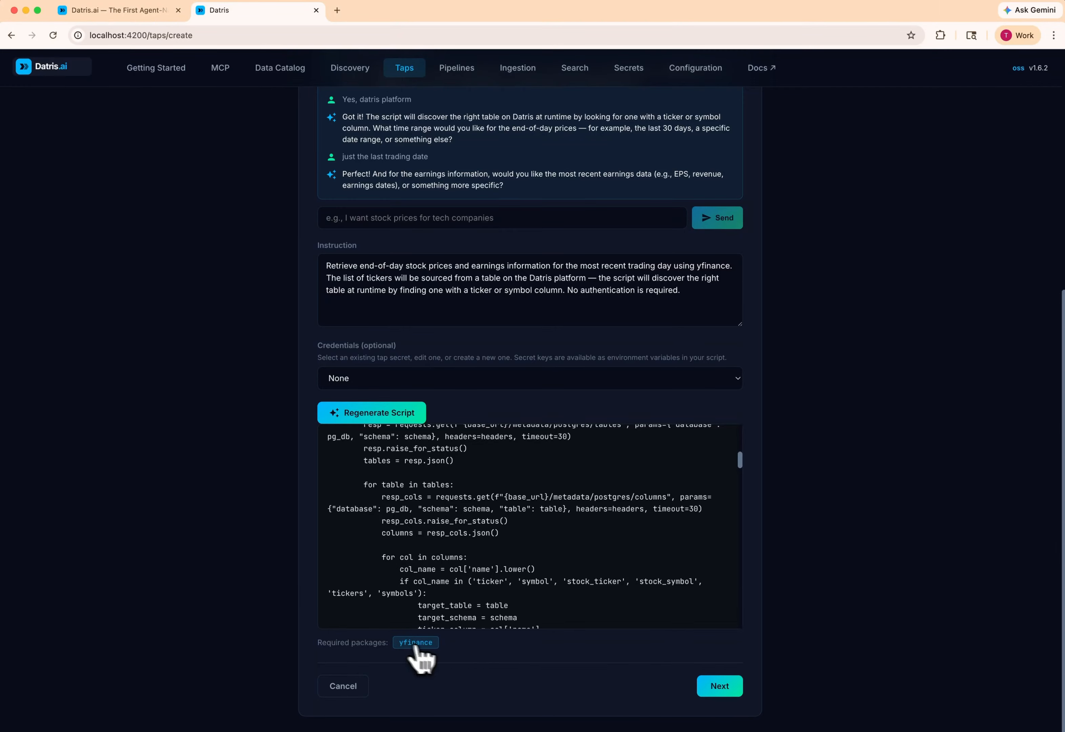
- Continue to the Edit & Test stage and run a test of the generated script
left_click(721, 686)
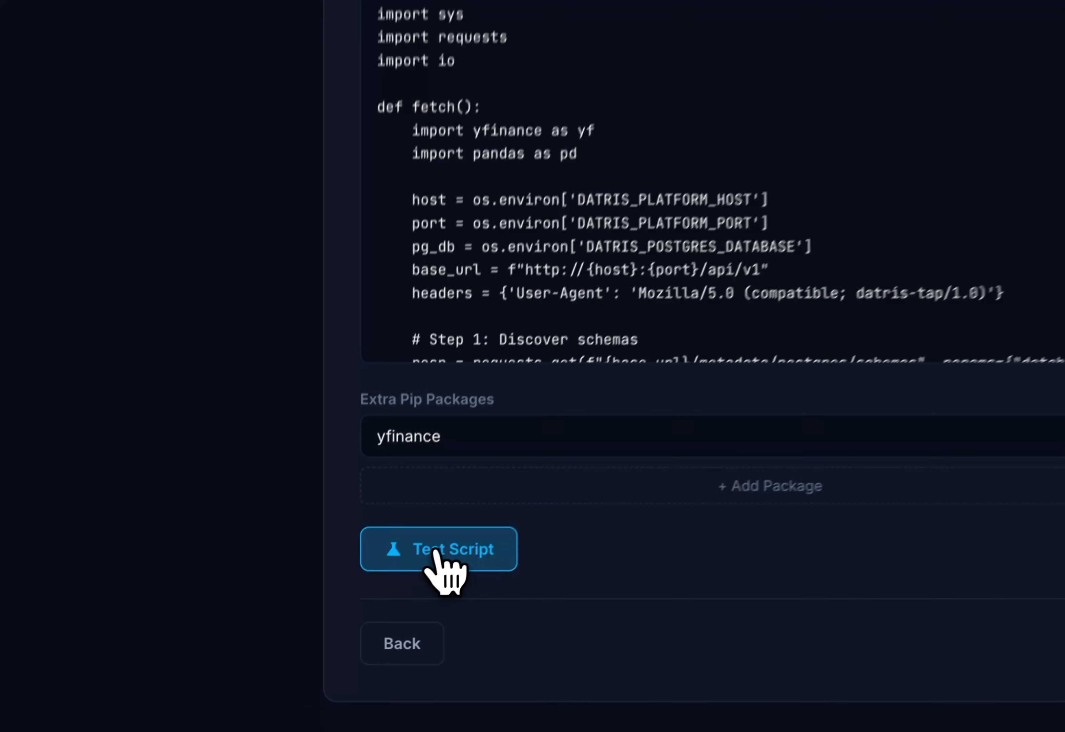
left_click(358, 640)
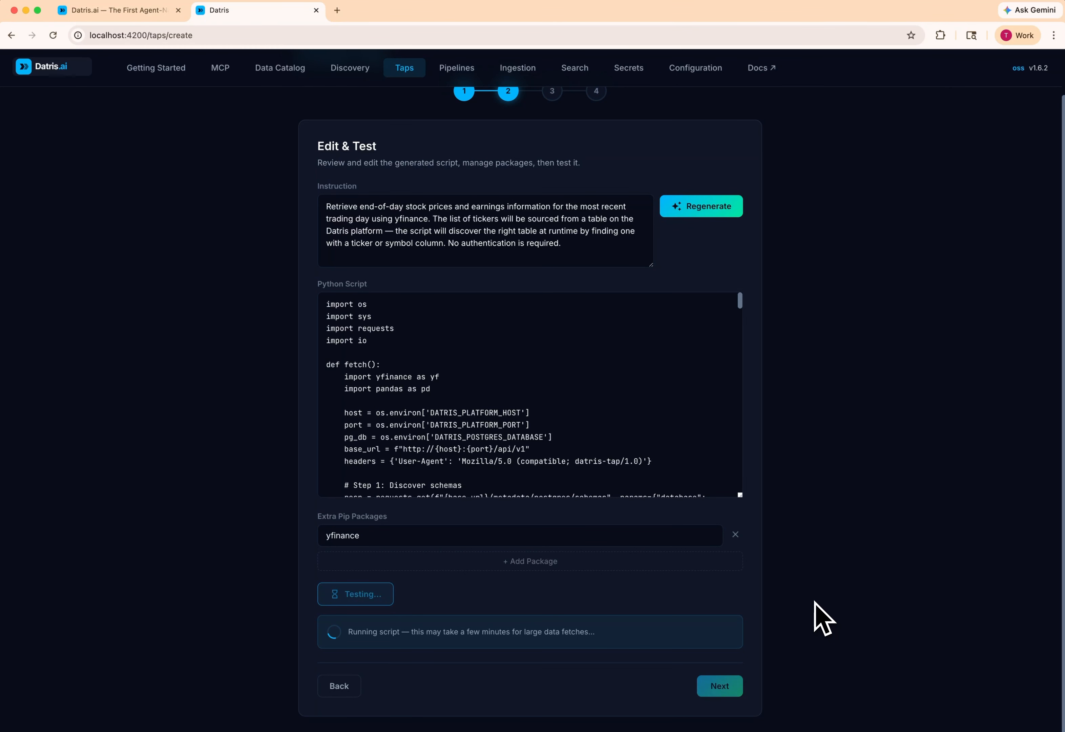
- Examine the test's script output, the fetched stock records and the AI Diagnosis of the run
scroll(821, 616, "down", 7)
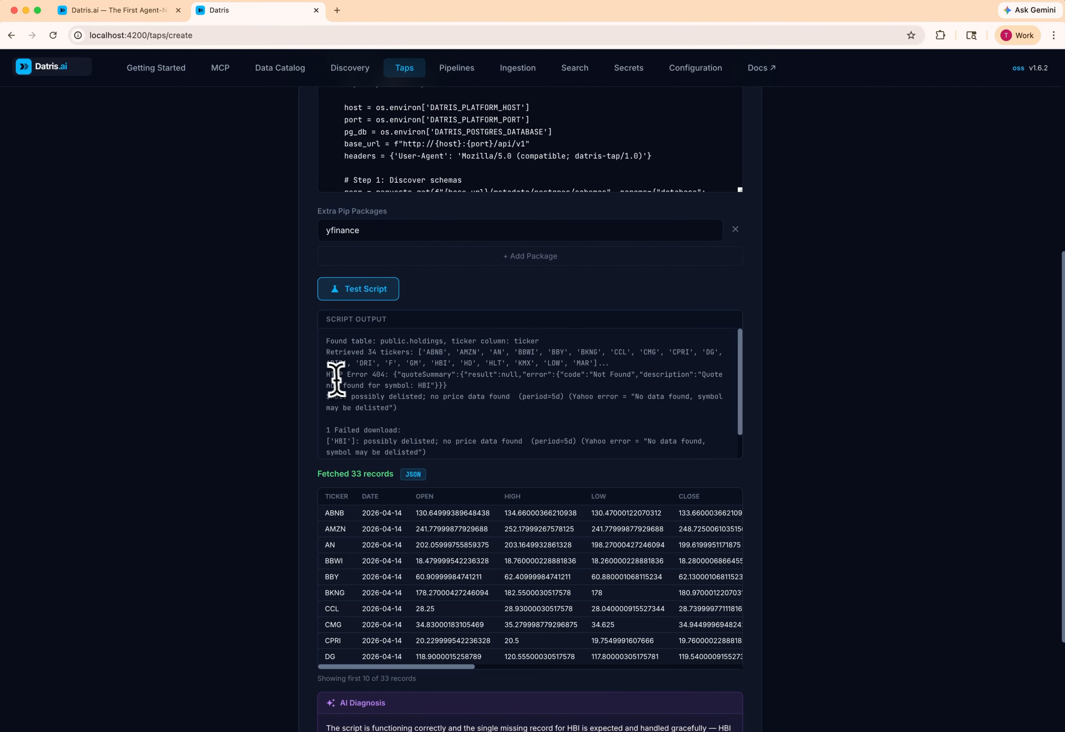
scroll(703, 371, "down", 2)
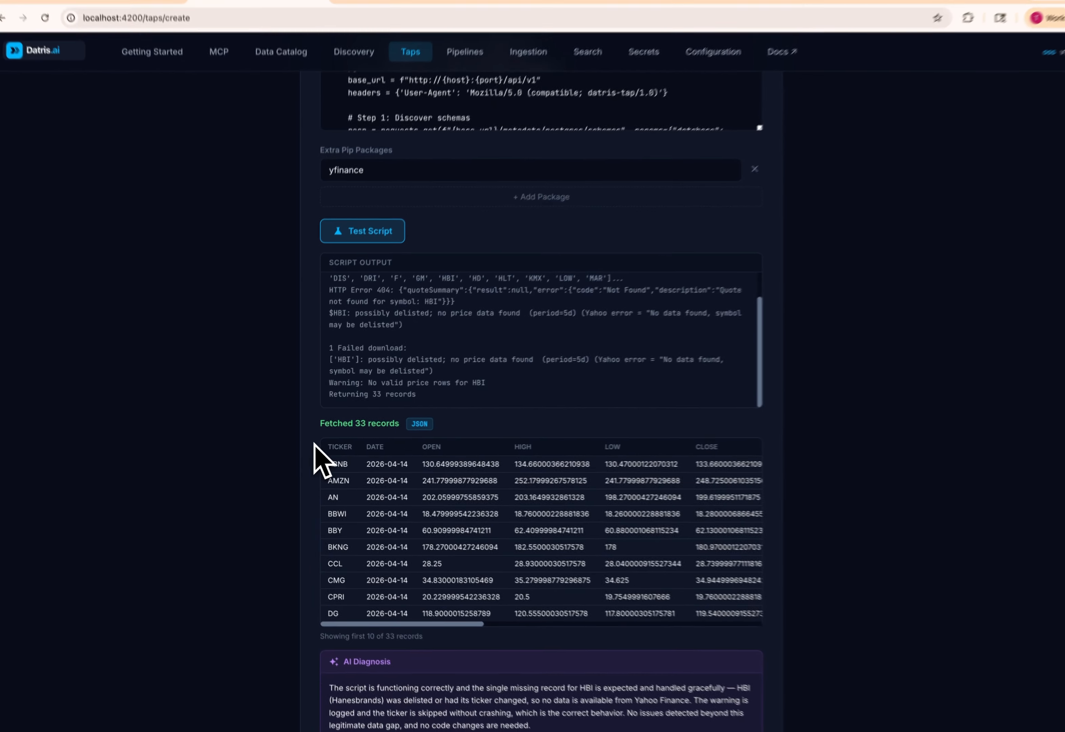
scroll(383, 515, "down", 1)
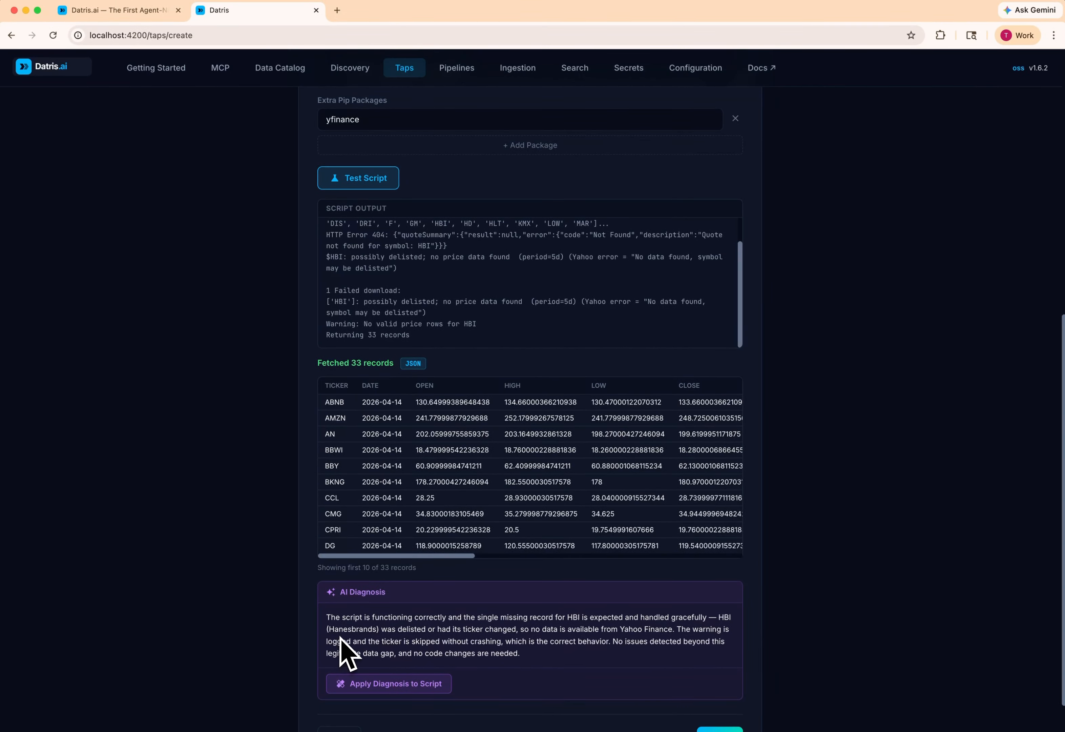
scroll(341, 638, "down", 1)
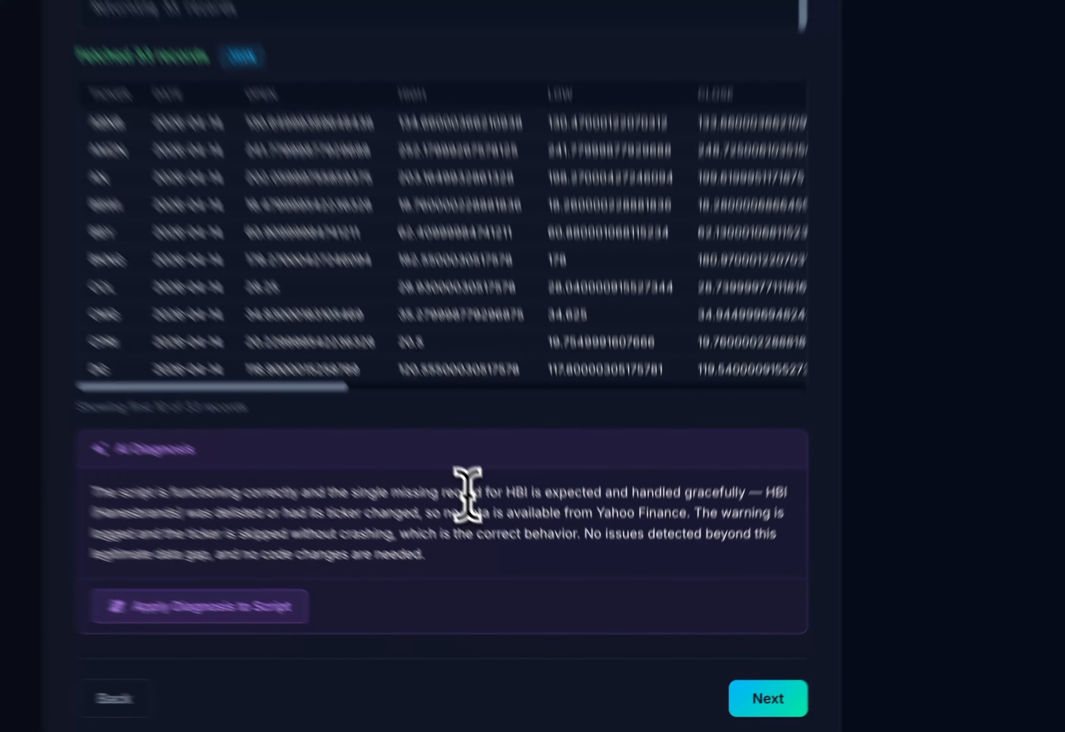
left_click_drag(529, 592, 639, 593)
left_click(640, 593)
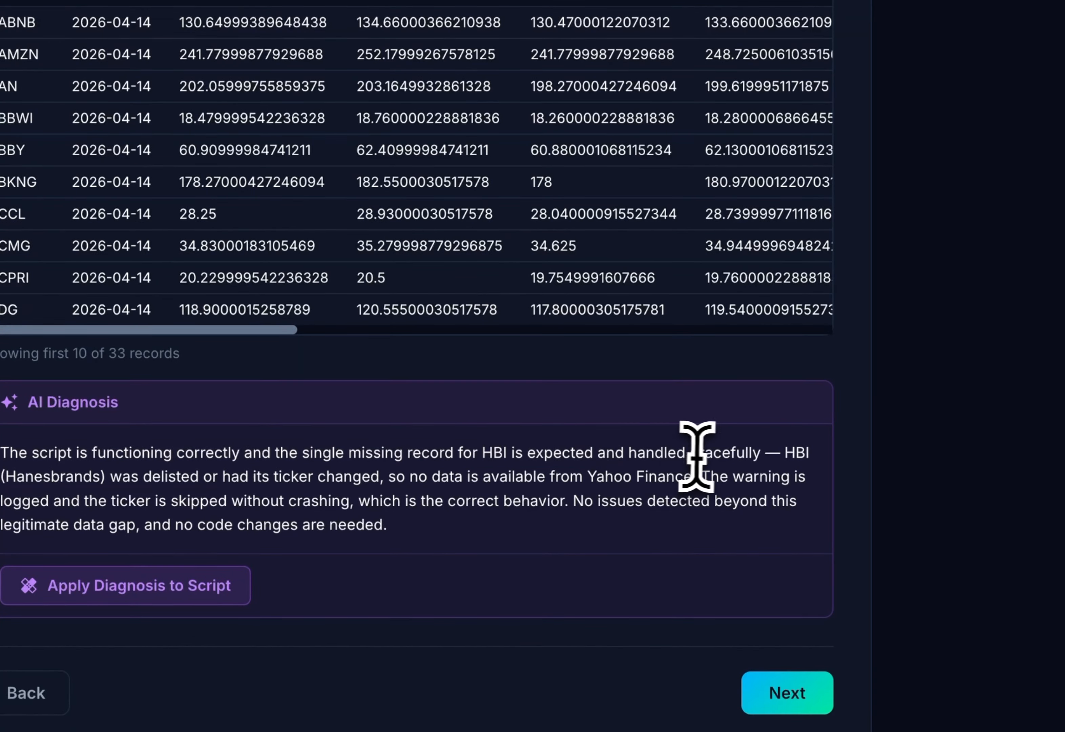
left_click_drag(690, 457, 784, 454)
left_click(785, 449)
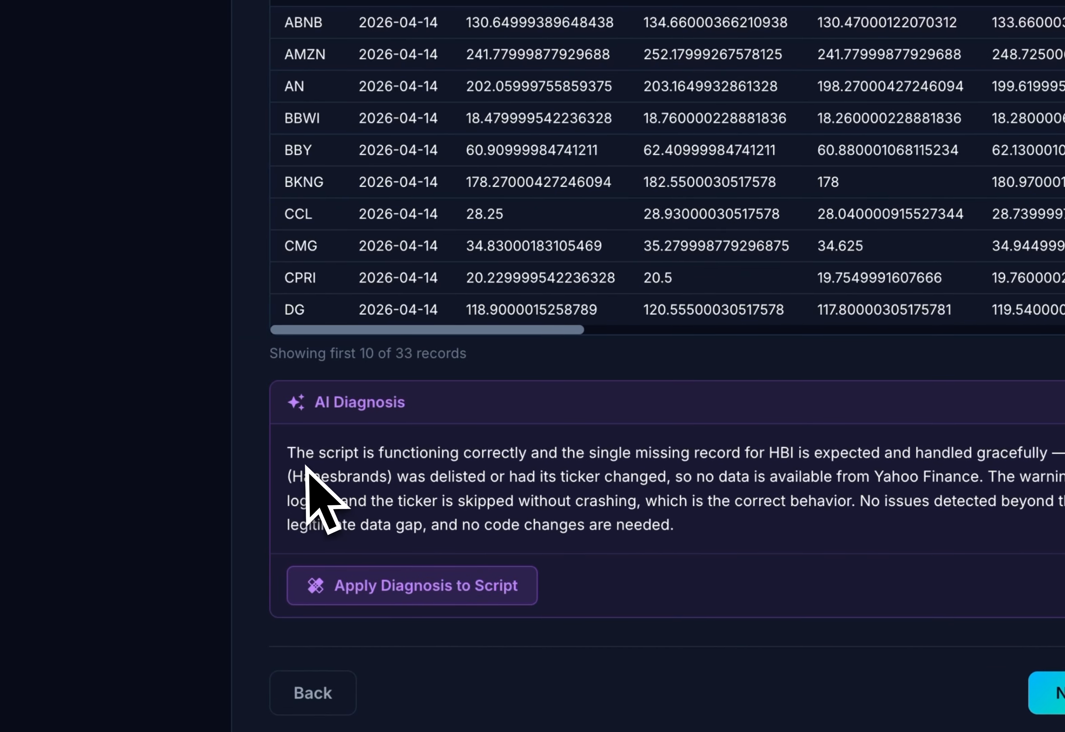
left_click_drag(451, 452, 554, 475)
left_click(559, 480)
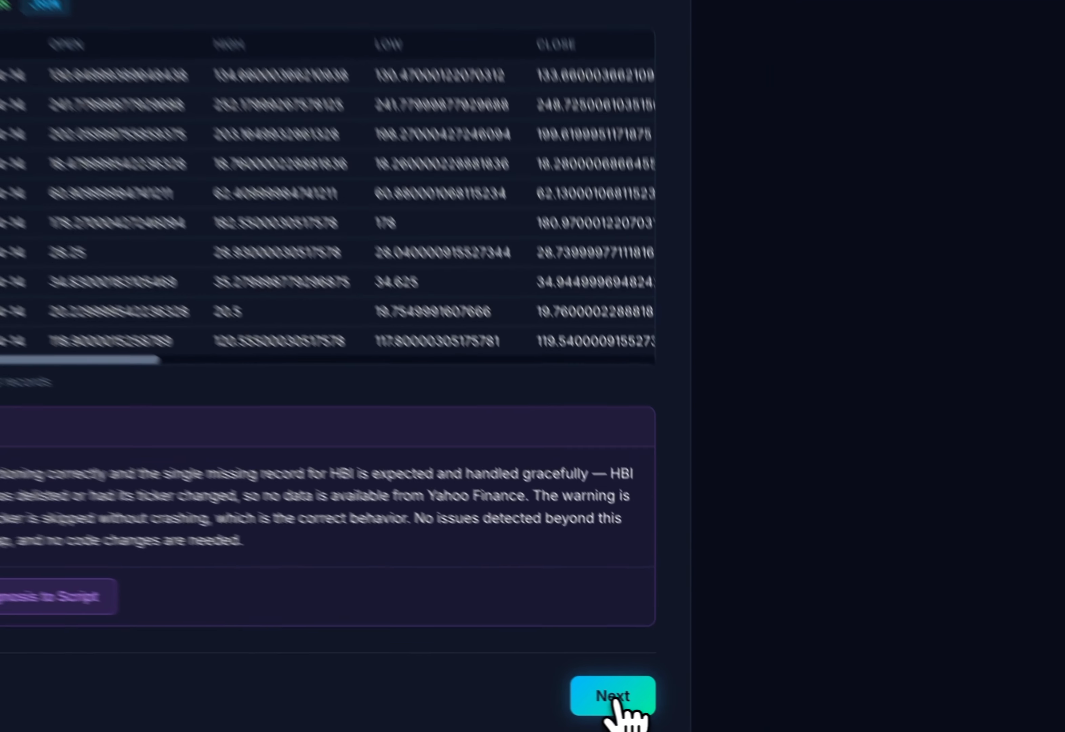
- Continue to the Schedule stage, enable scheduled runs with the Weekdays (Midnight) preset, and proceed to the final stage
left_click(719, 712)
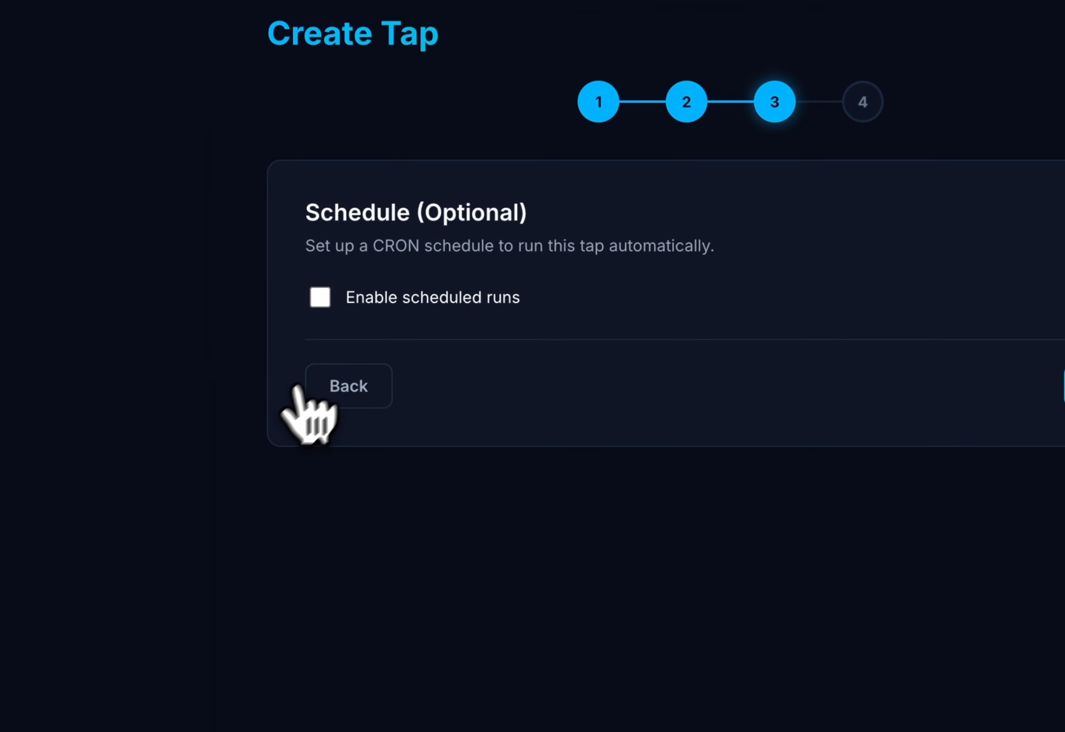
left_click(323, 300)
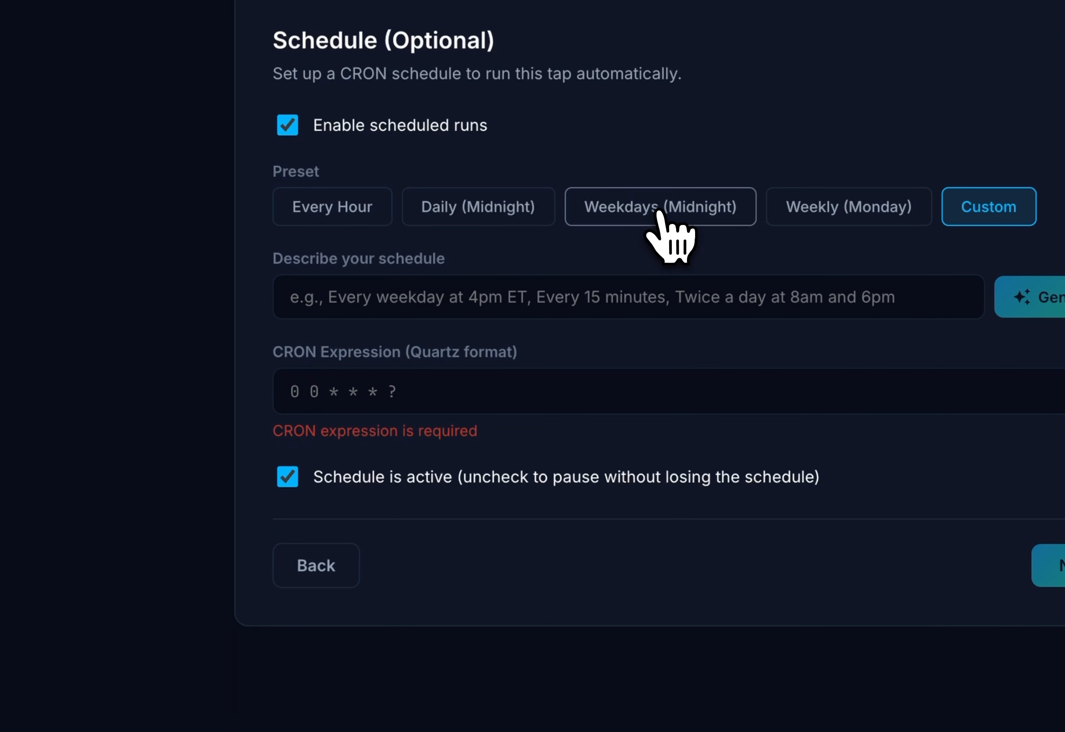
left_click(657, 211)
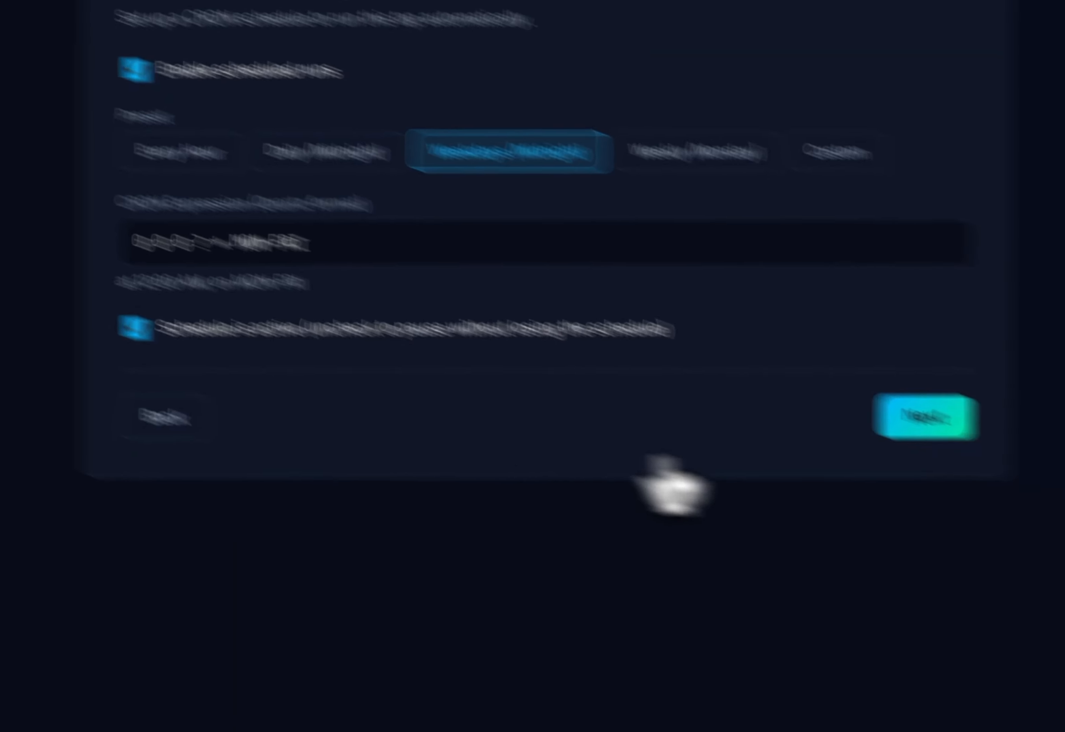
left_click(925, 415)
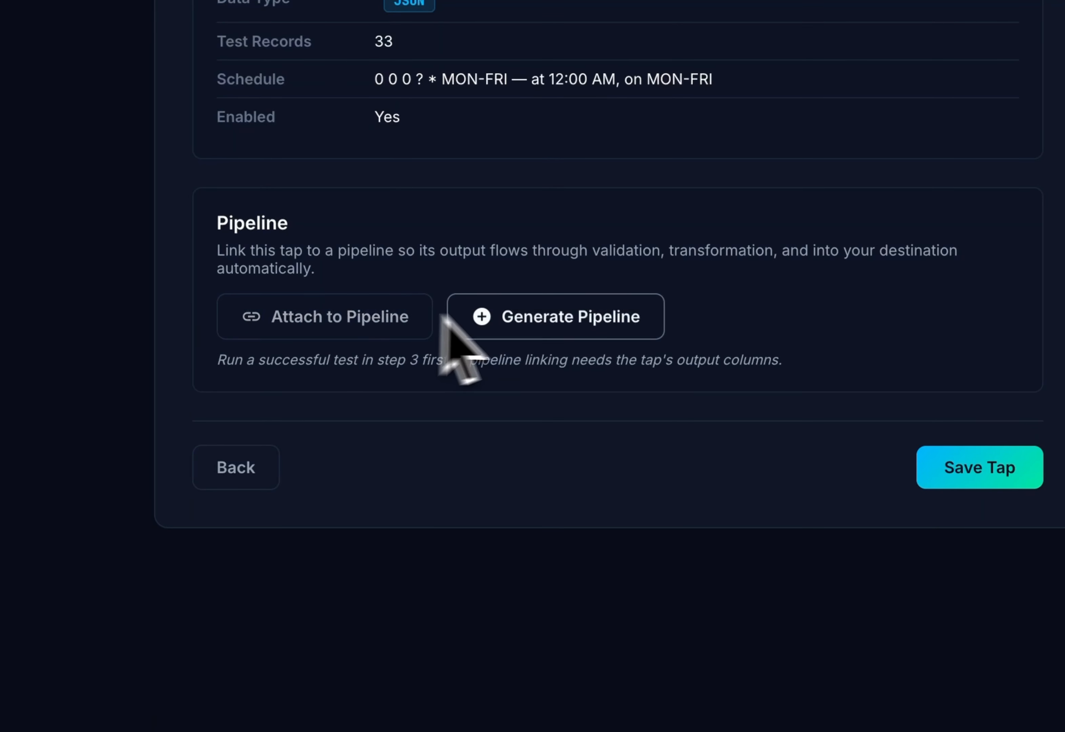
- Save the financial-data tap and start creating a new pipeline
left_click(969, 464)
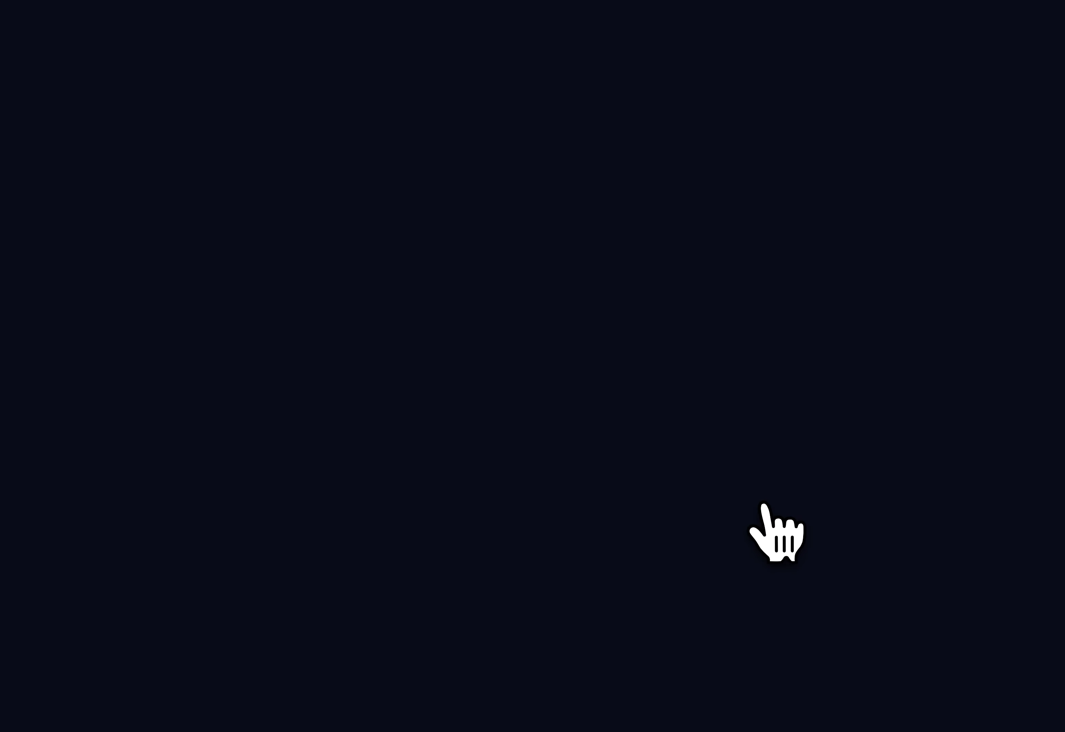
left_click(60, 165)
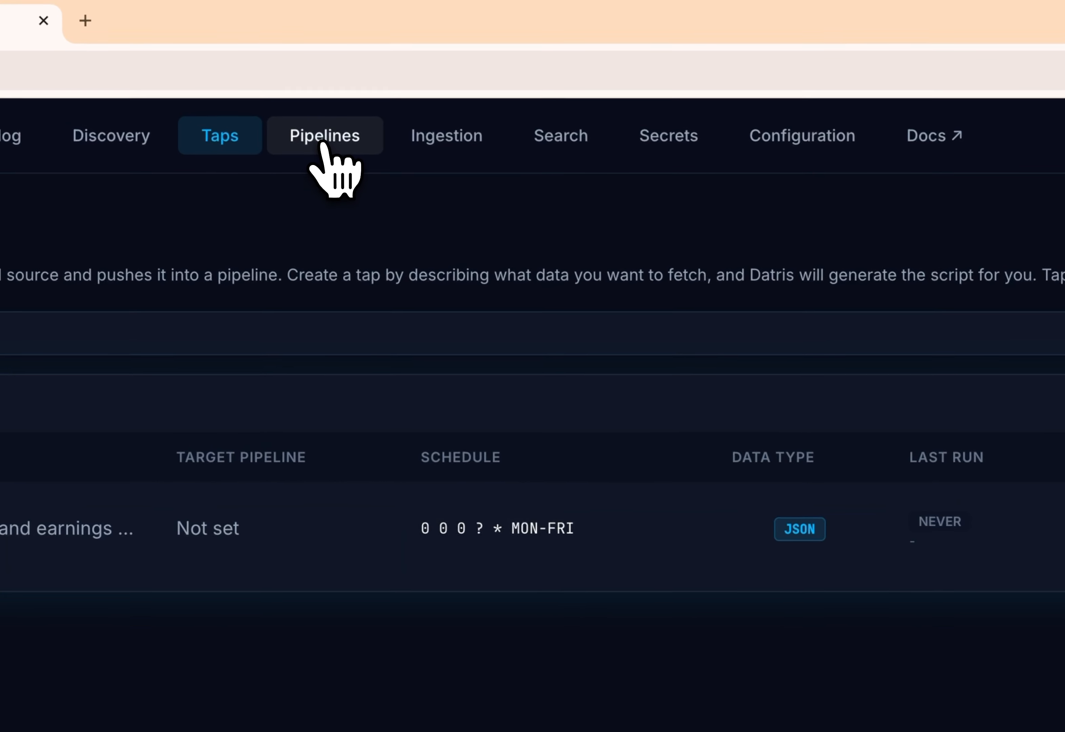
left_click(321, 139)
left_click(937, 212)
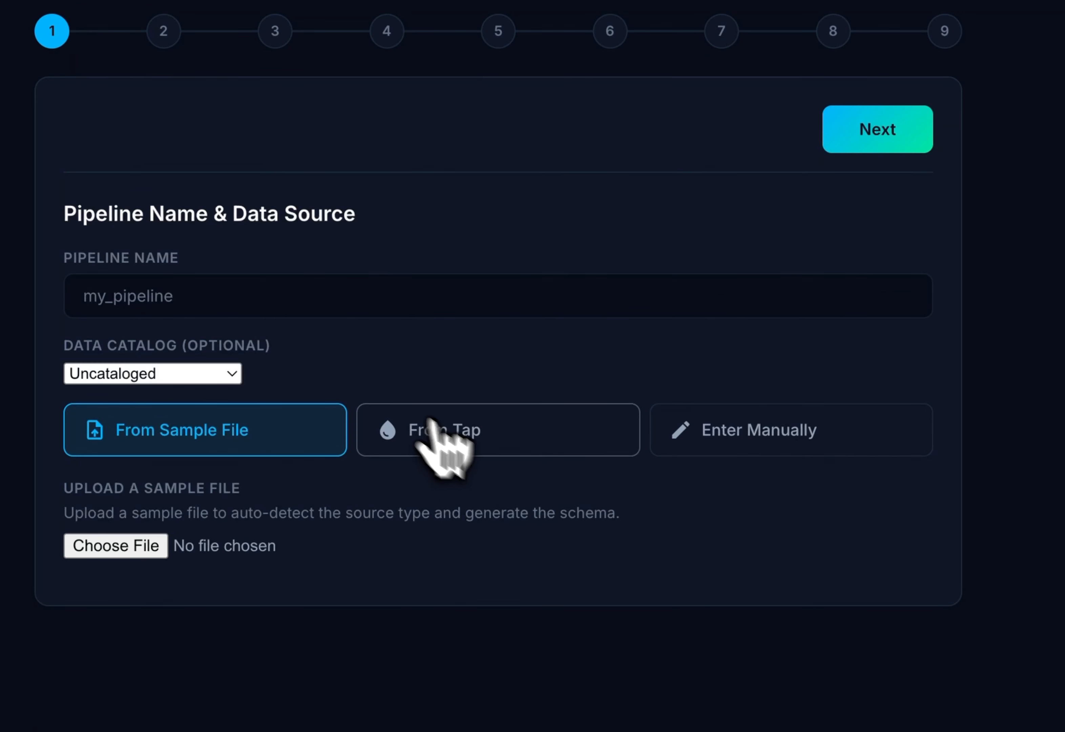
- Name the pipeline eod-stock-prices, source it from the financial-data tap, and continue to the source configuration
left_click(446, 422)
left_click(155, 292)
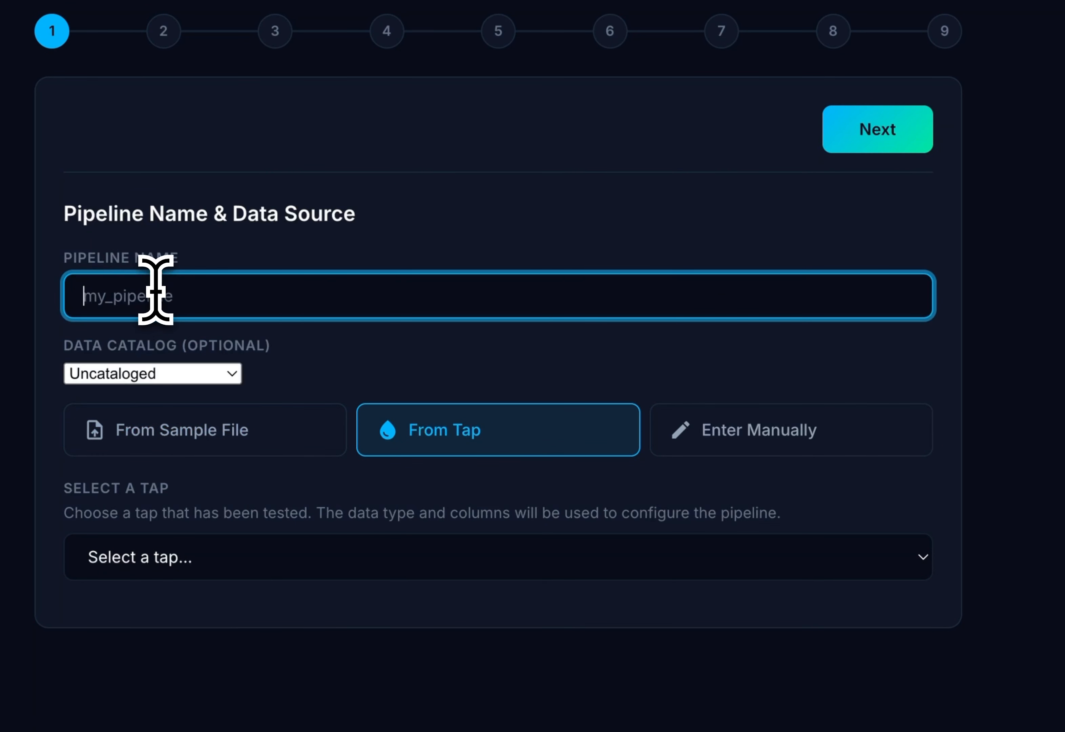
type("eod")
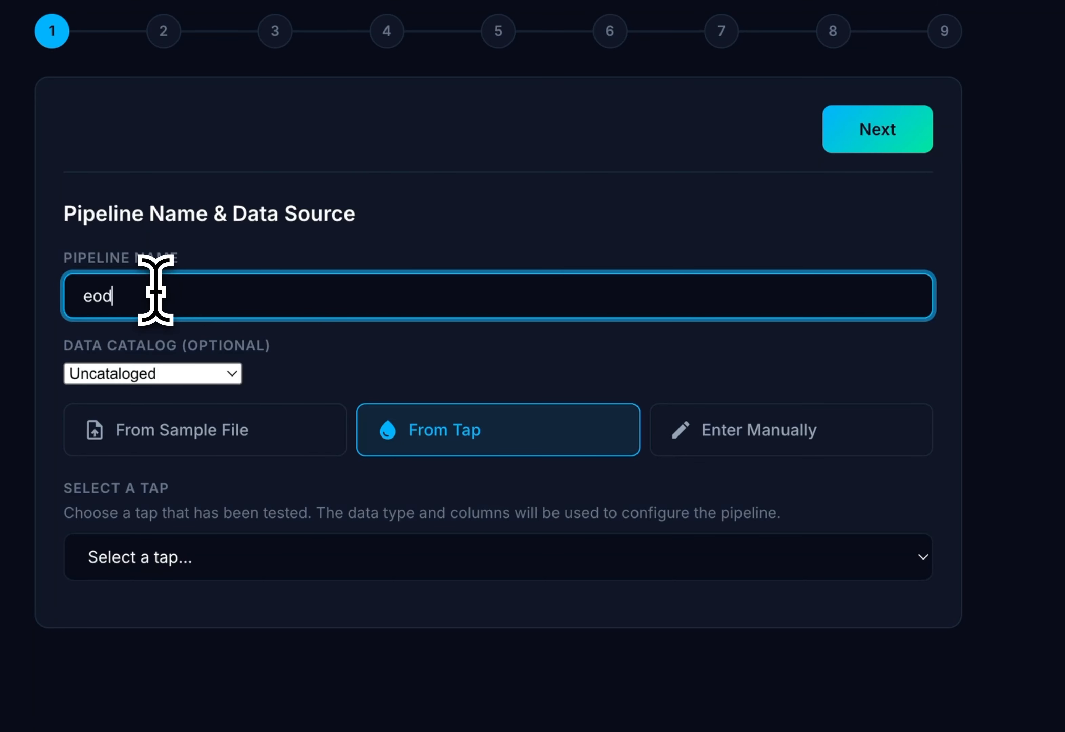
type("-stock-prices")
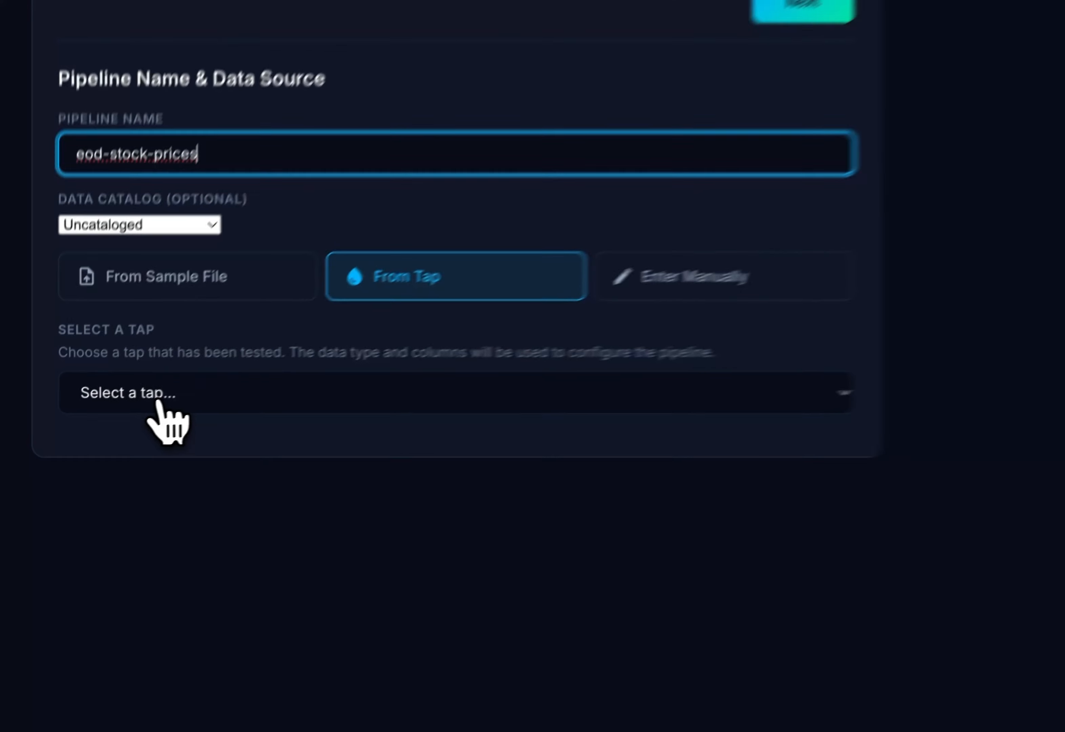
left_click(88, 436)
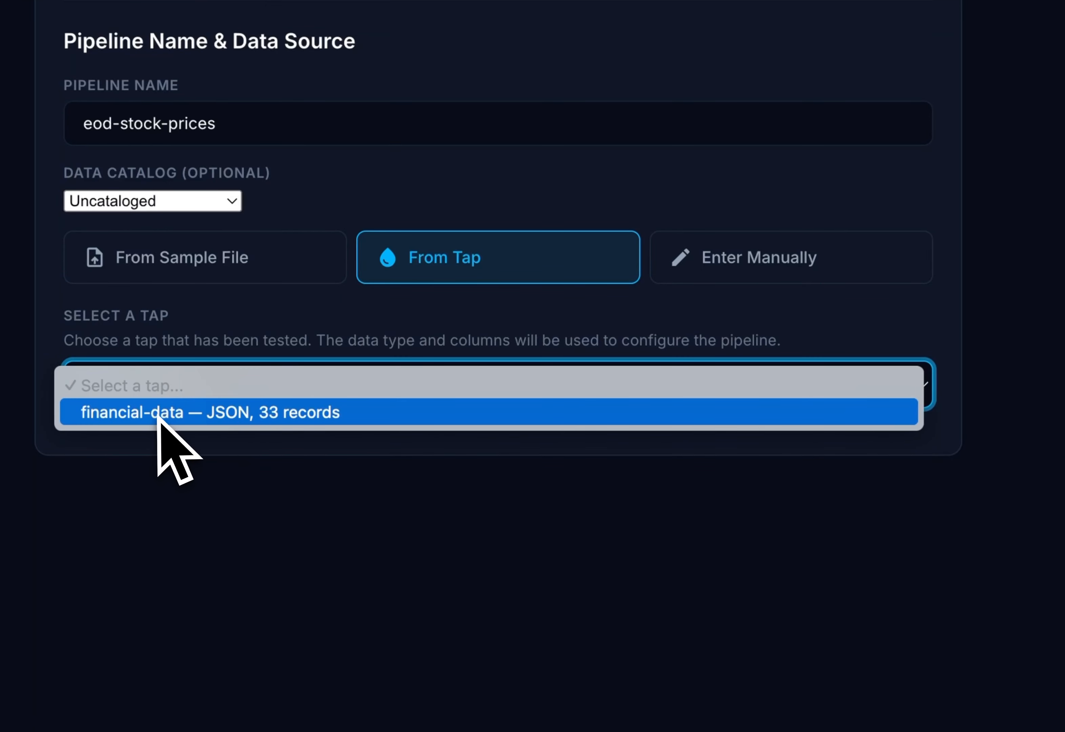
left_click(202, 412)
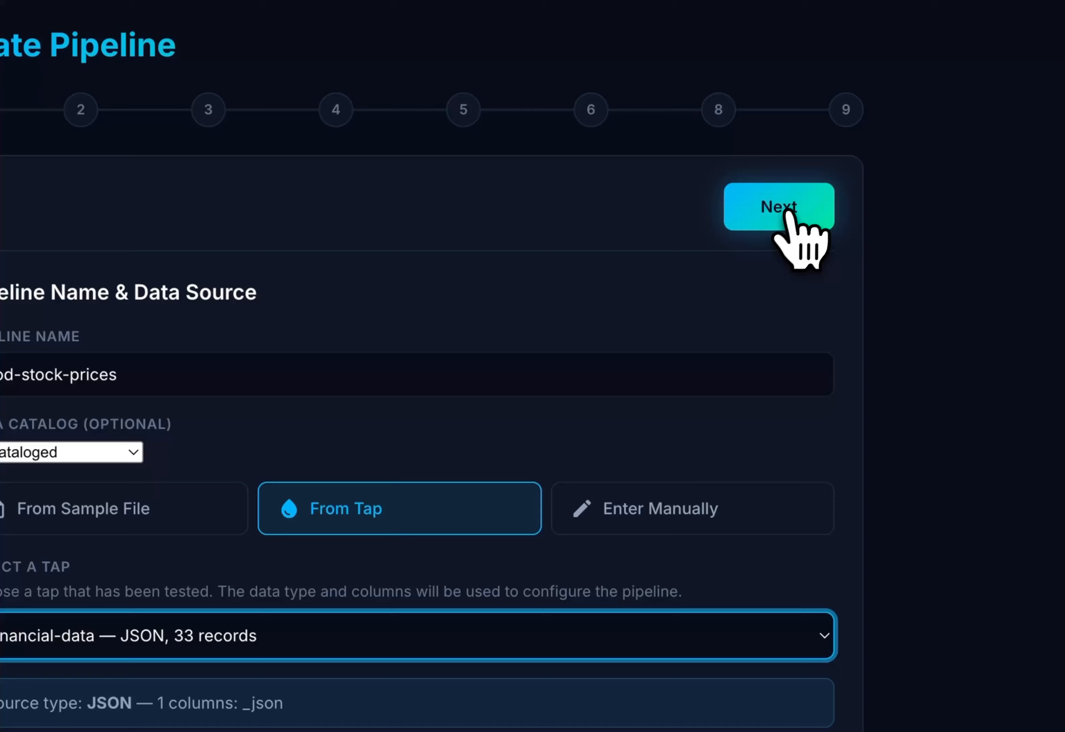
left_click(787, 210)
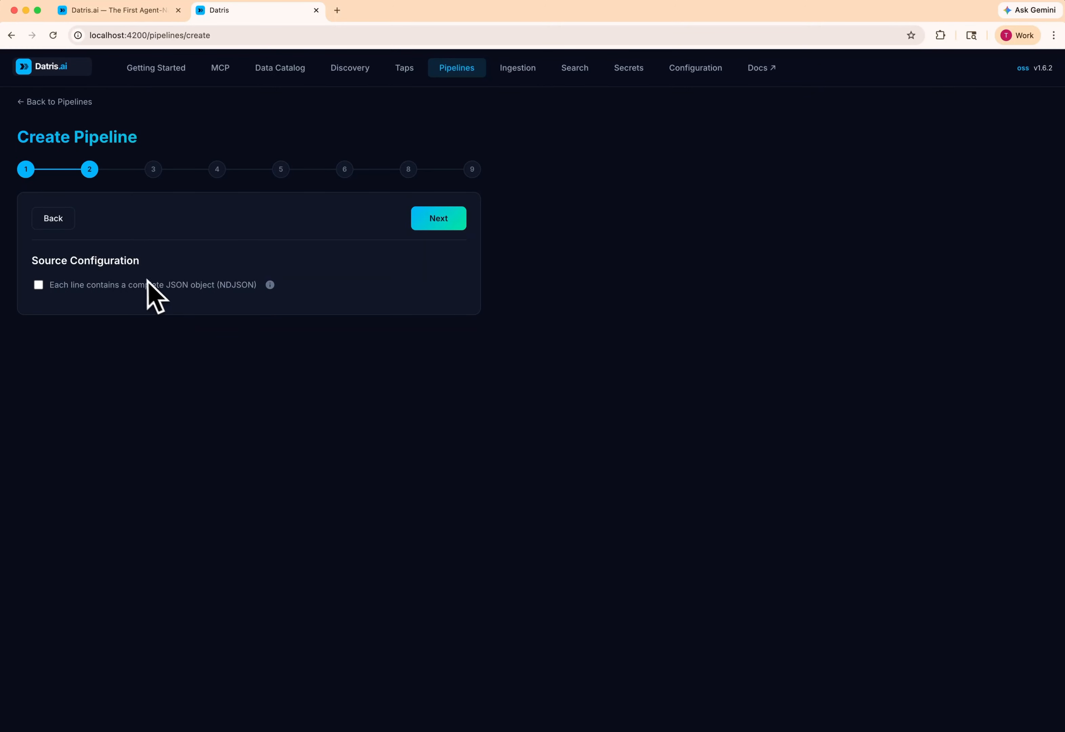
- Keep the defaults for source configuration, schema, preprocessor and transformation, and proceed through the stages to Destination
left_click(438, 217)
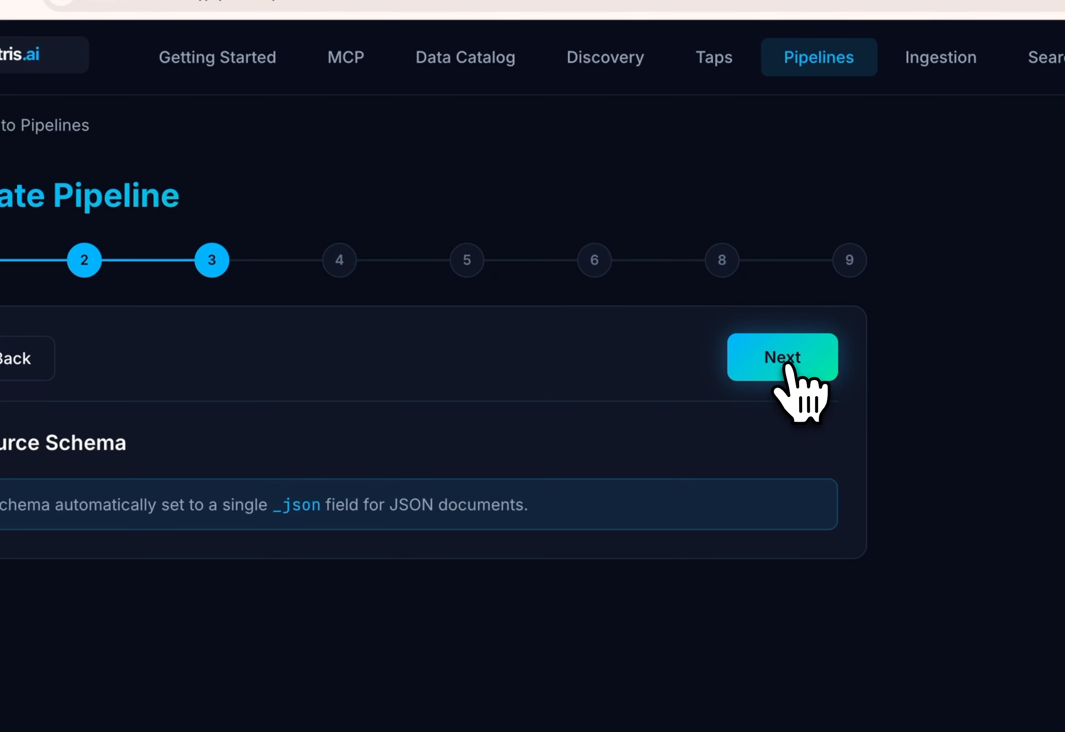
left_click(787, 366)
left_click(19, 358)
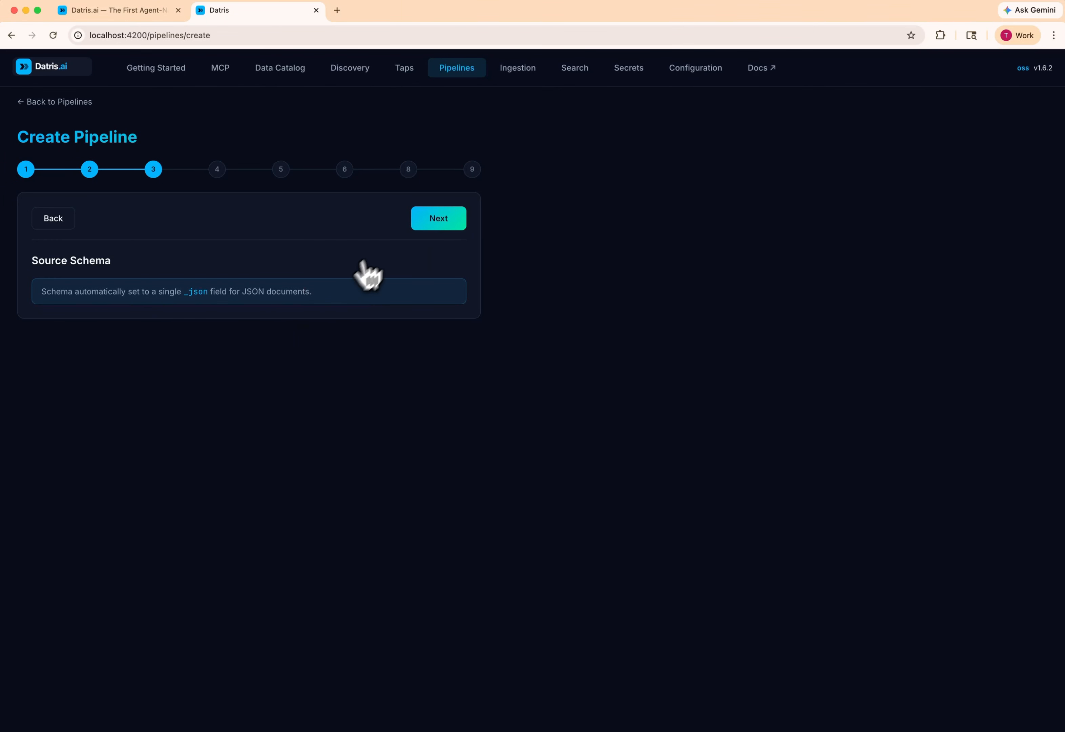
left_click(436, 221)
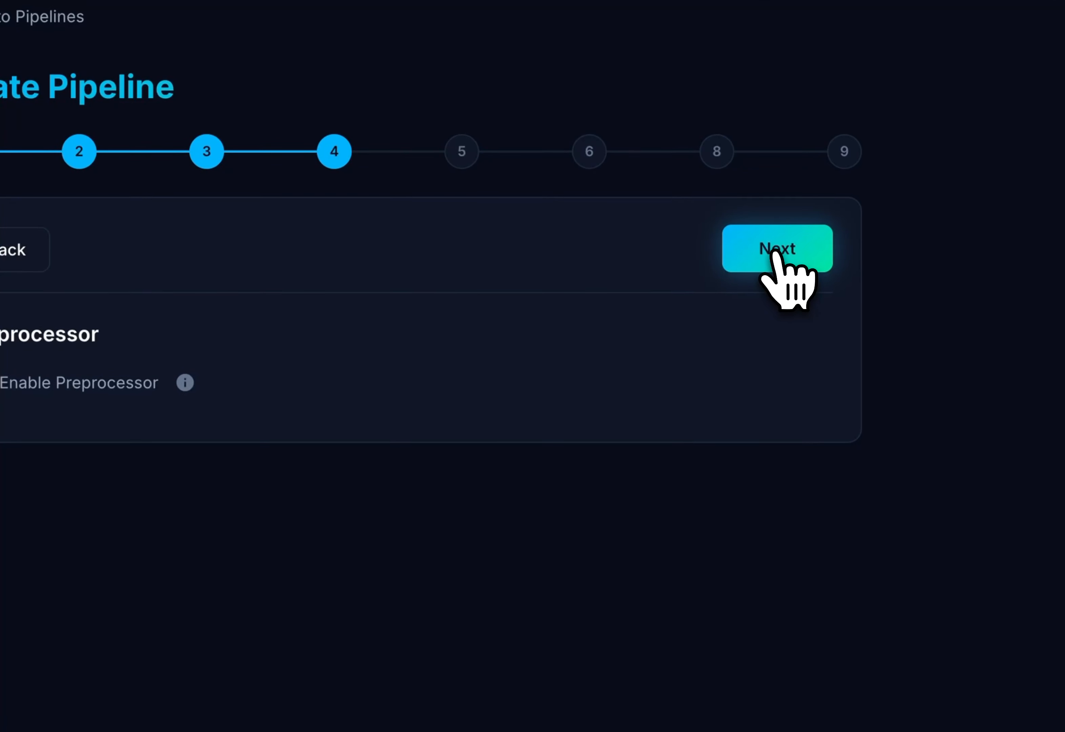
left_click(774, 254)
left_click(774, 253)
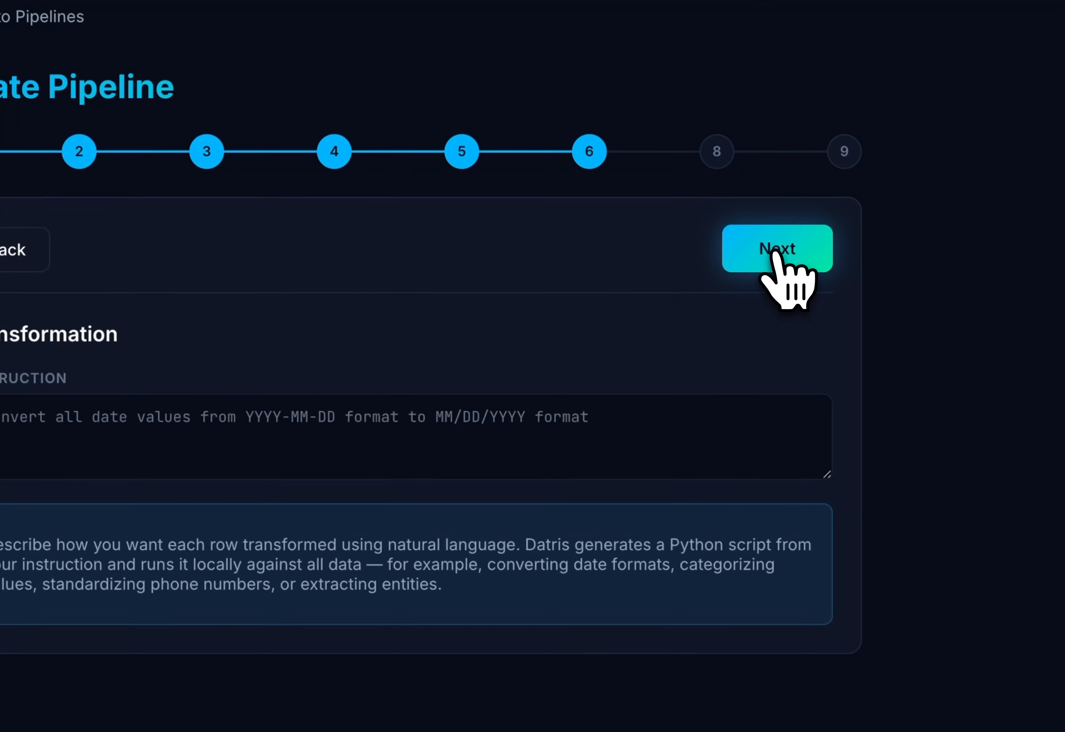
left_click(774, 254)
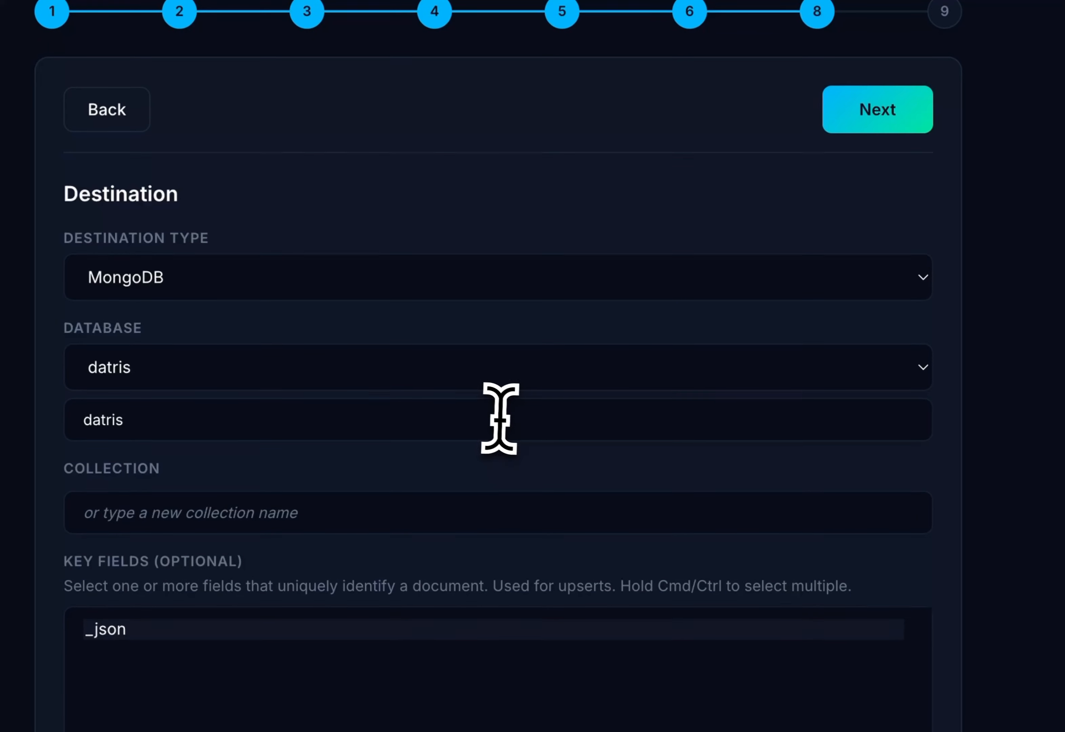
- Set the MongoDB destination's collection to stock_prices_collection in the datris database, and create the pipeline
left_click(403, 558)
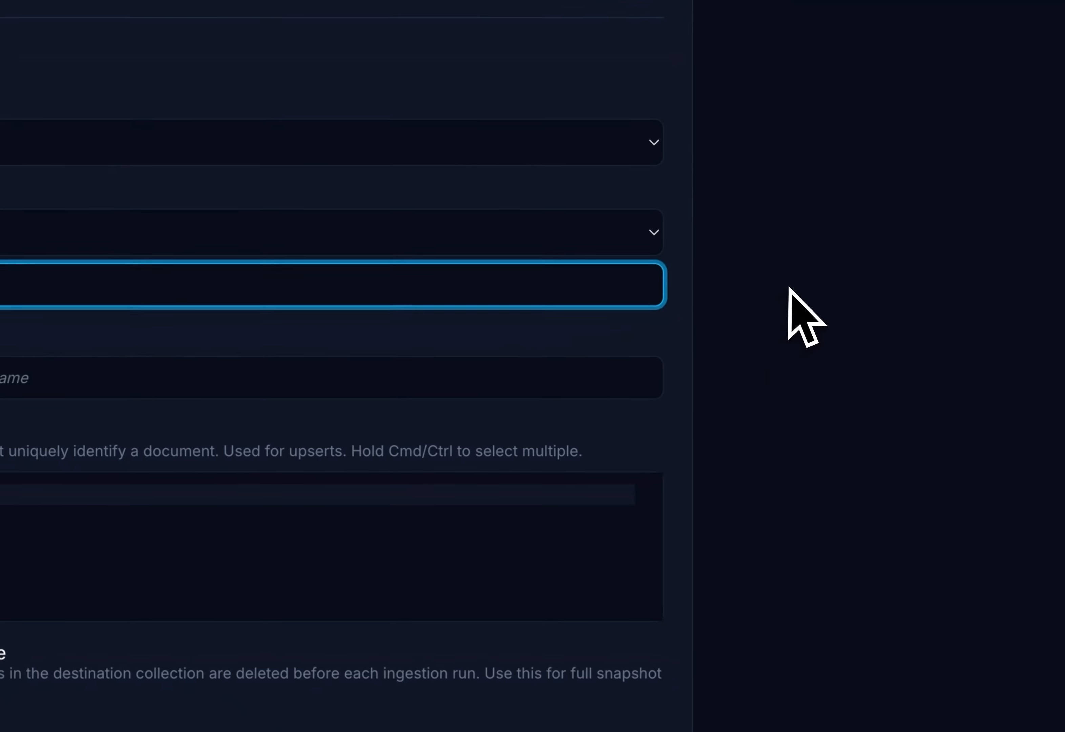
left_click(1059, 422)
left_click(255, 347)
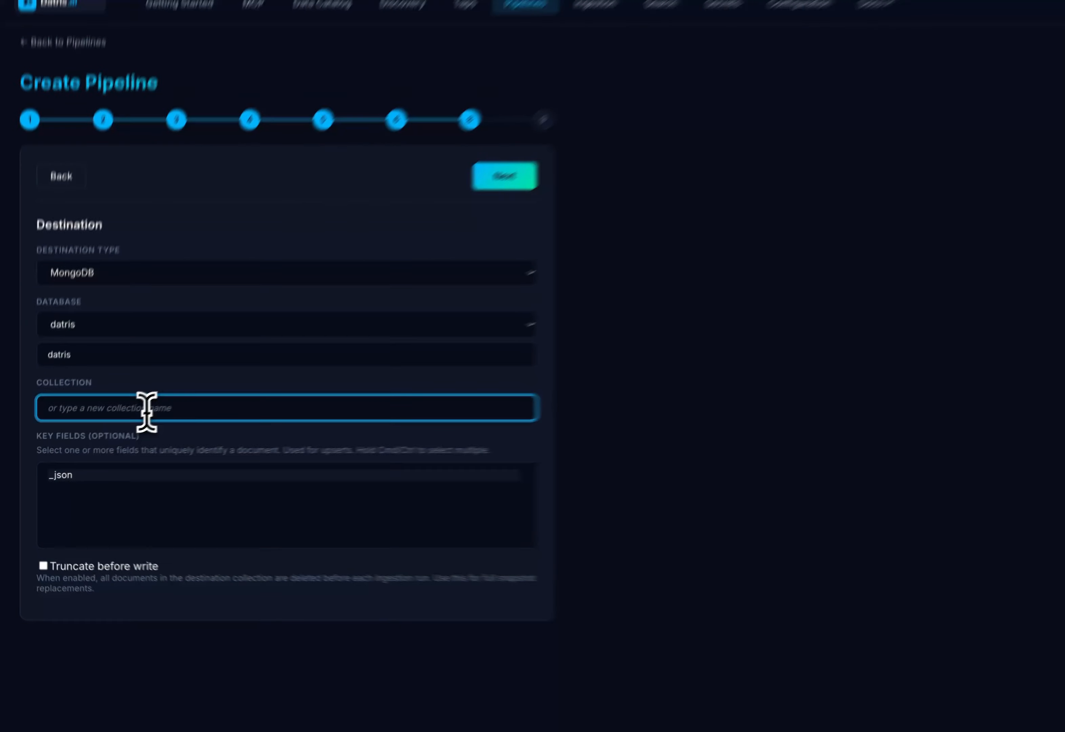
type("f")
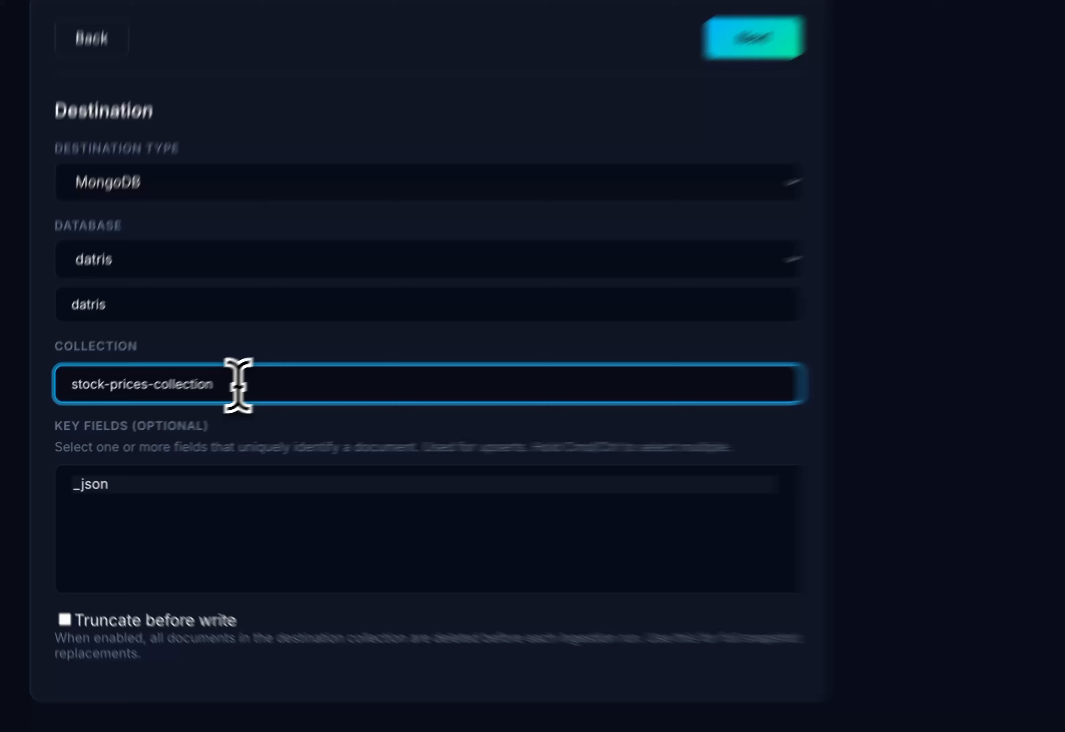
key("super+a")
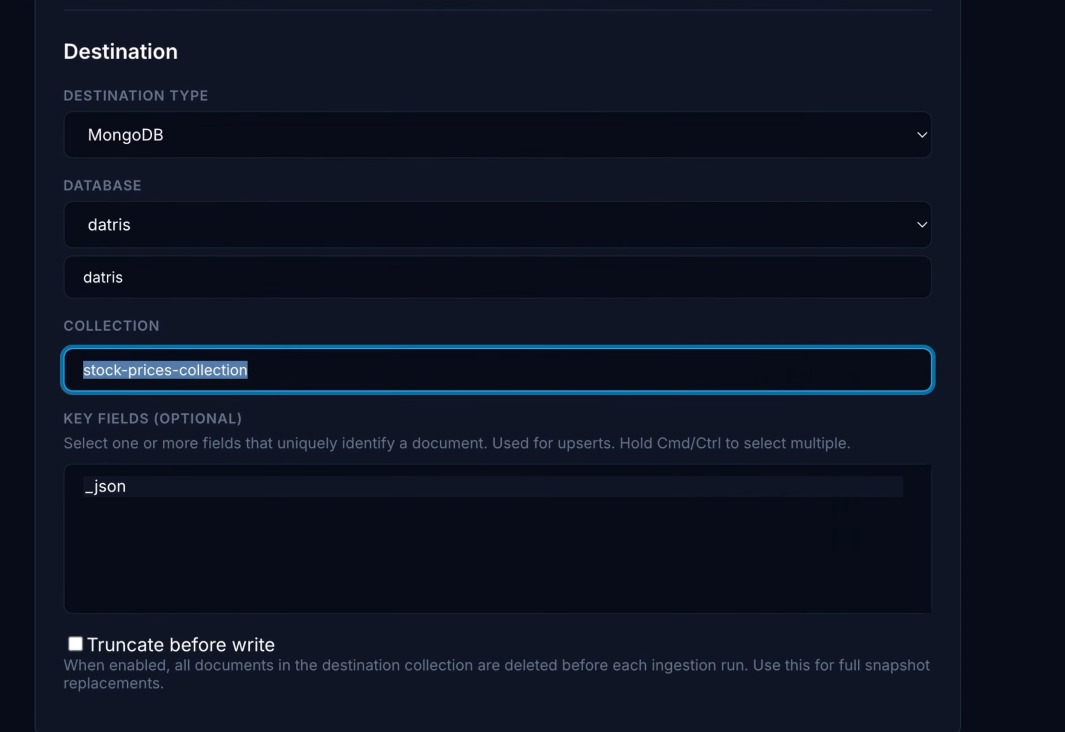
type("stock_price")
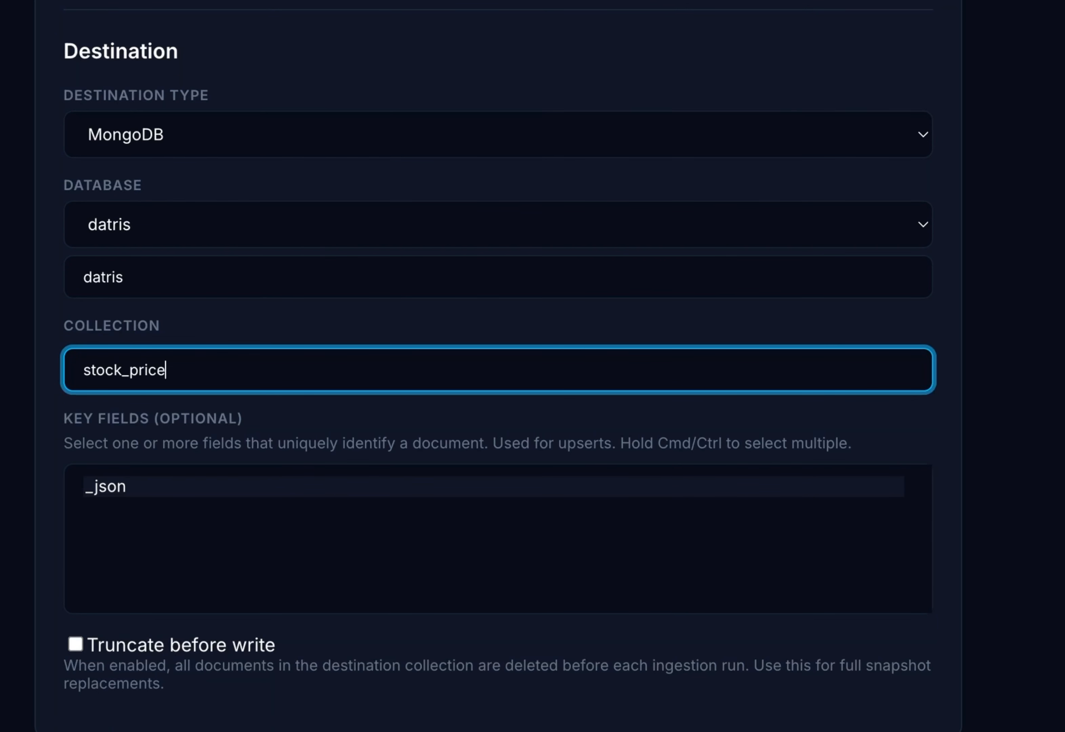
type("s_collection")
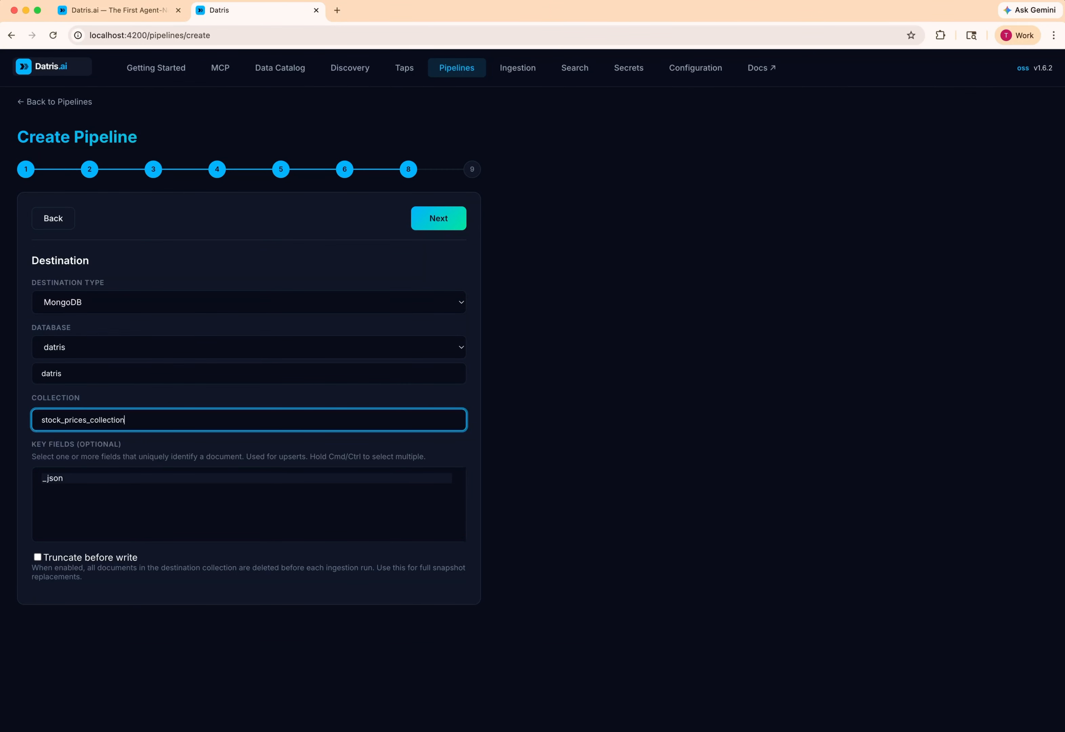
left_click(434, 222)
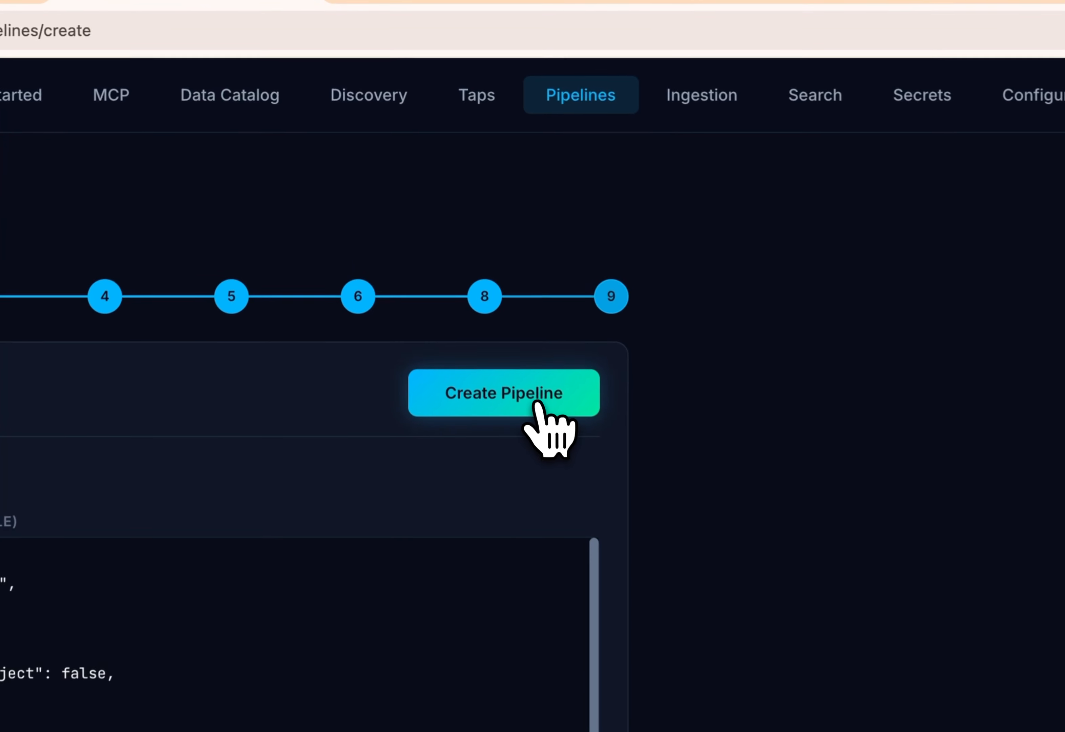
left_click(507, 406)
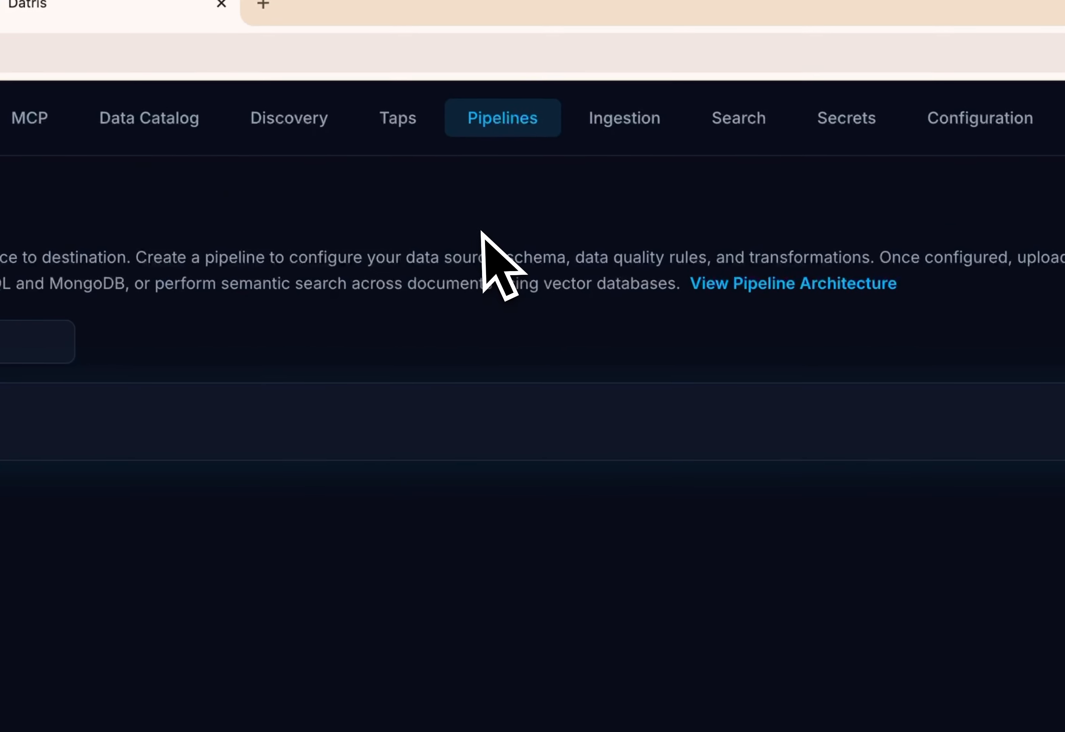
- Run the financial-data tap with its data sent to the eod-stock-prices pipeline, and review the script output and fetched records
left_click(400, 122)
left_click(69, 273)
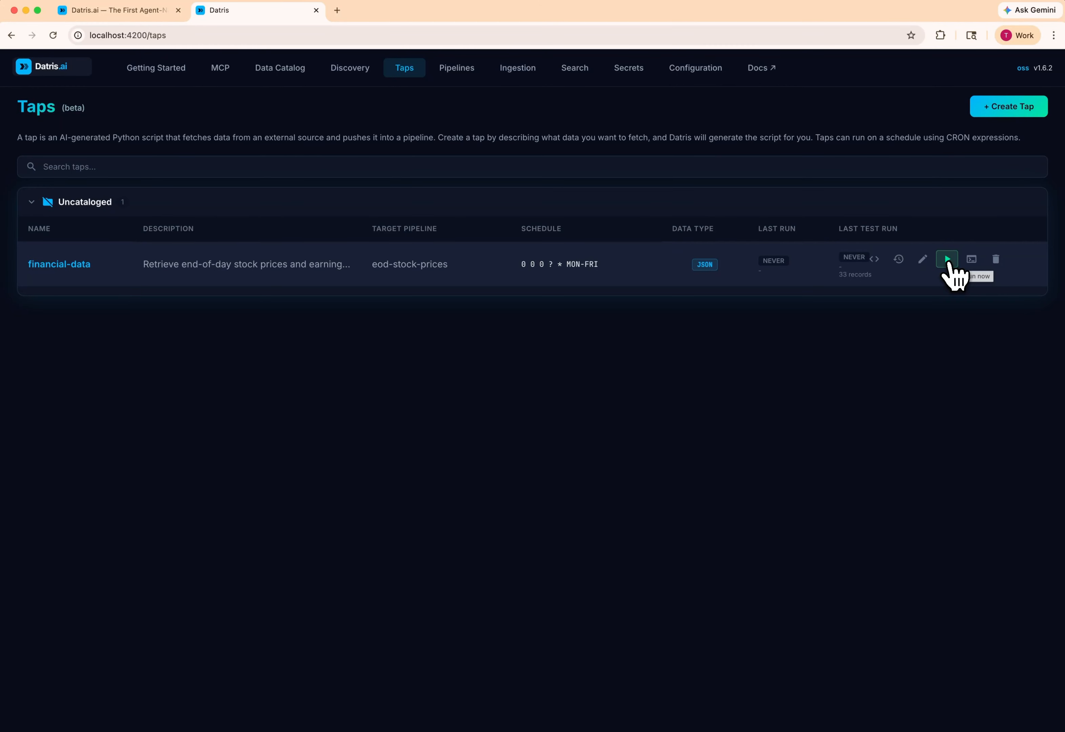
left_click(947, 262)
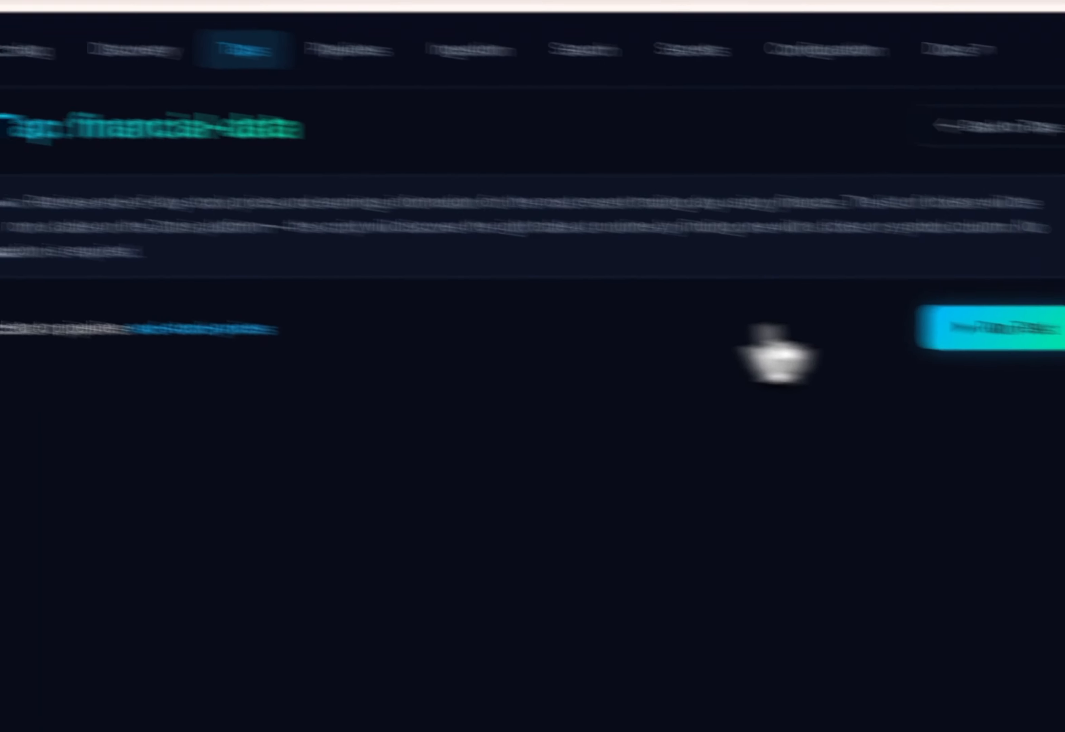
left_click(783, 300)
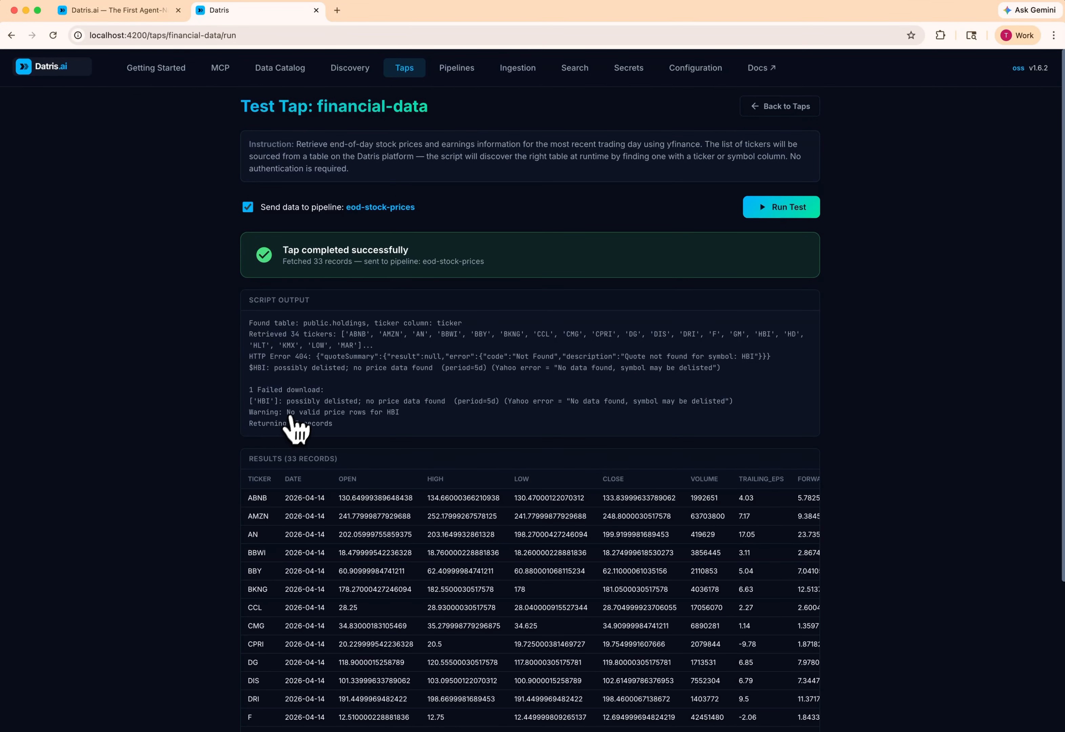
scroll(292, 419, "down", 3)
scroll(452, 308, "down", 4)
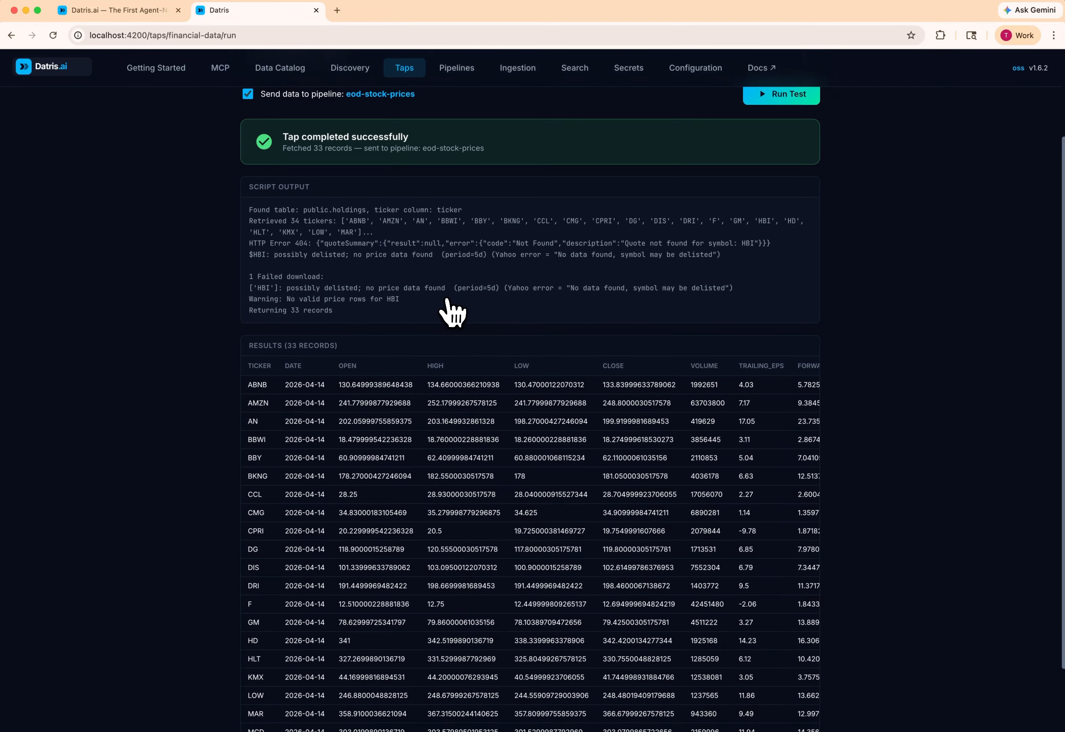
scroll(362, 409, "up", 7)
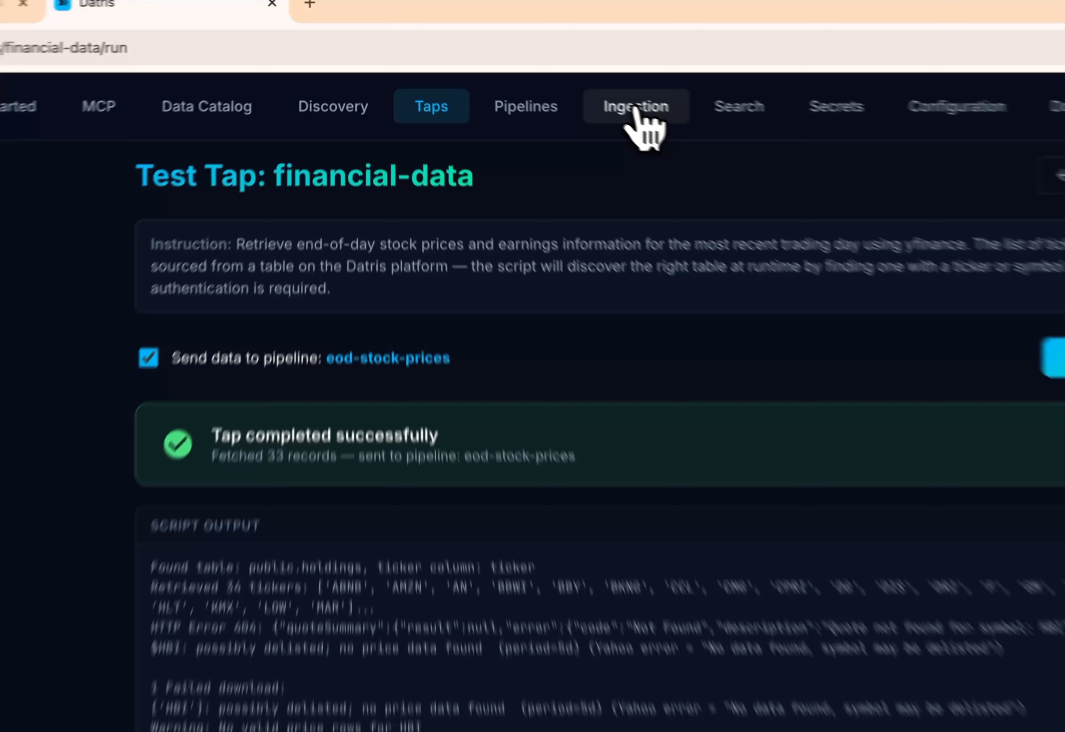
- Inspect the process log of the eod-stock-prices ingestion run and return to the ingestion list
left_click(518, 69)
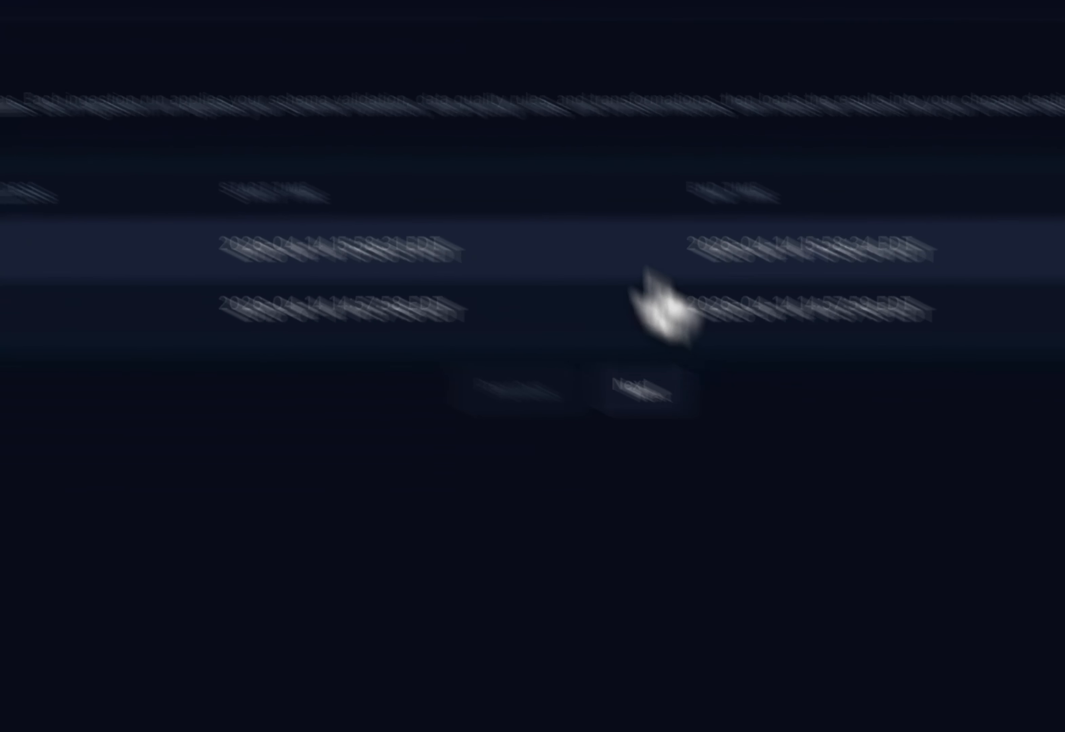
left_click(796, 265)
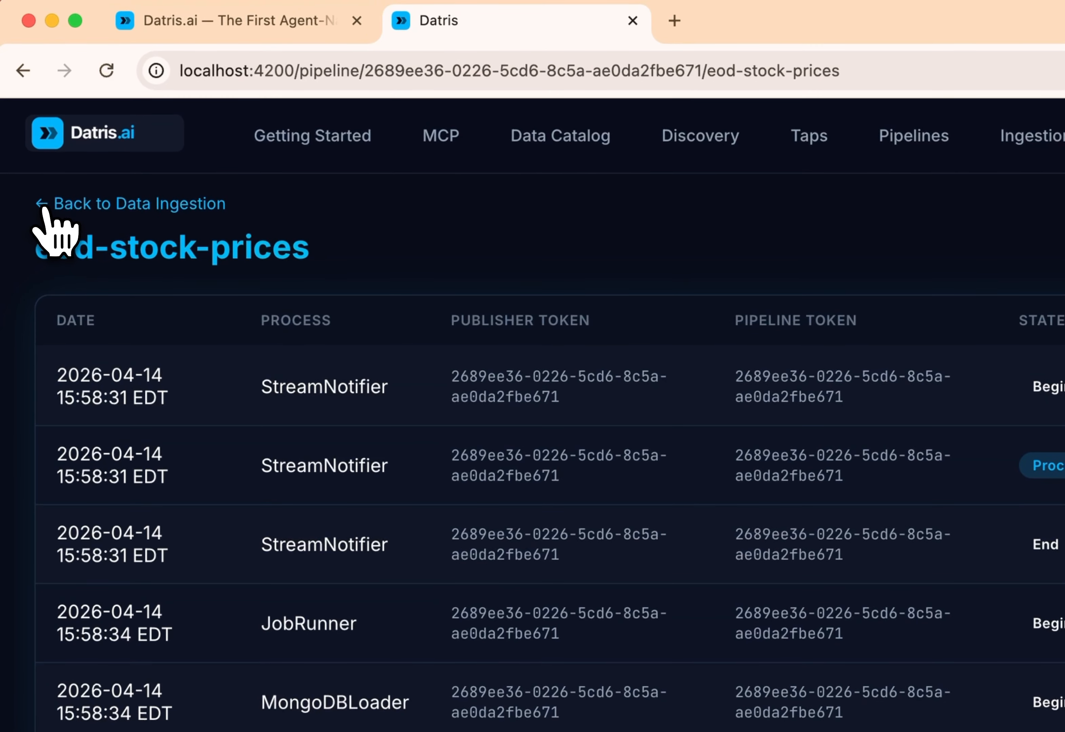
left_click(43, 206)
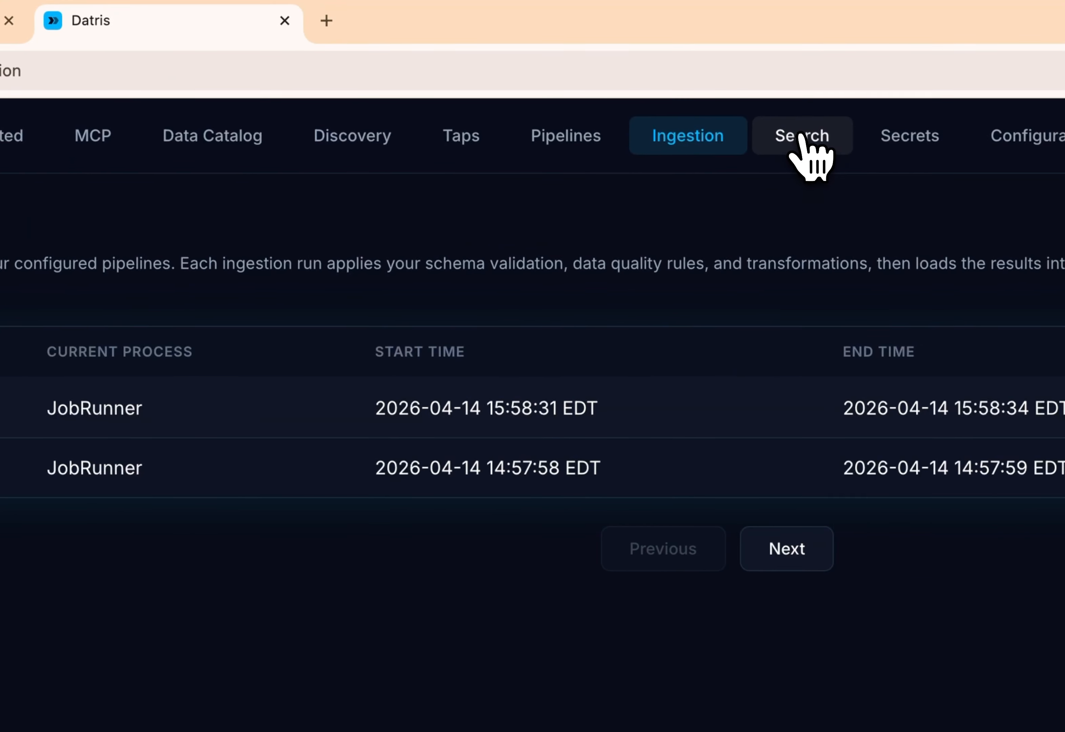
- Query stock_prices_collection in the MongoDB datris database with an empty filter
left_click(801, 136)
left_click(834, 447)
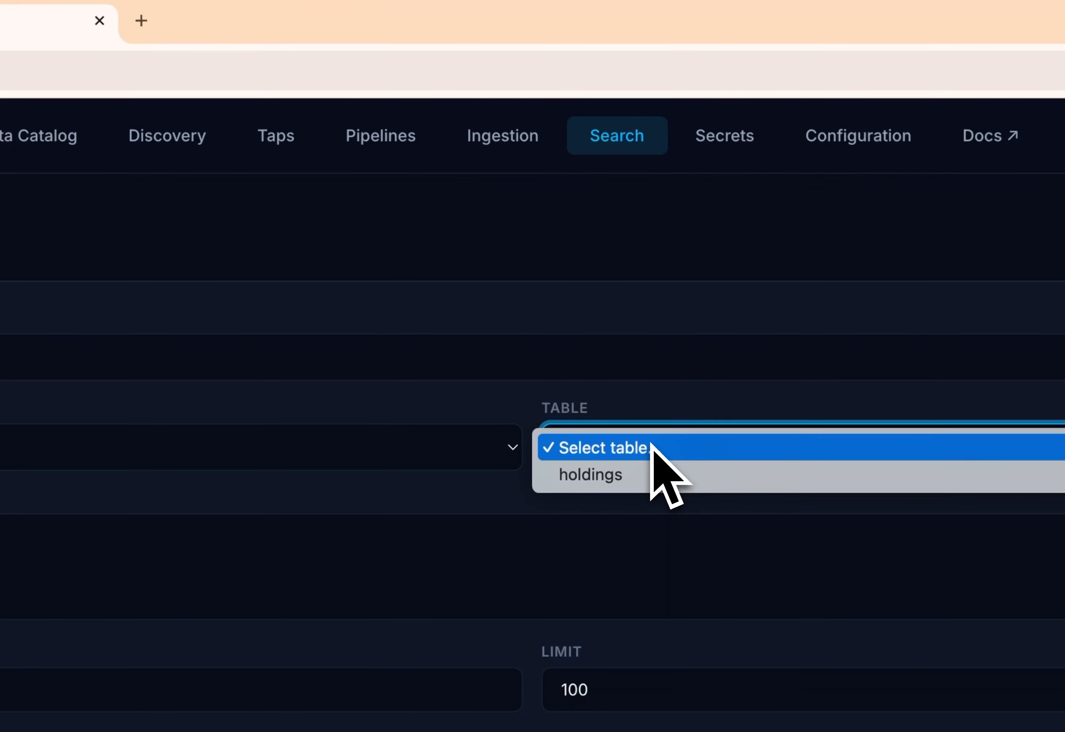
left_click(650, 443)
left_click(183, 356)
left_click(176, 378)
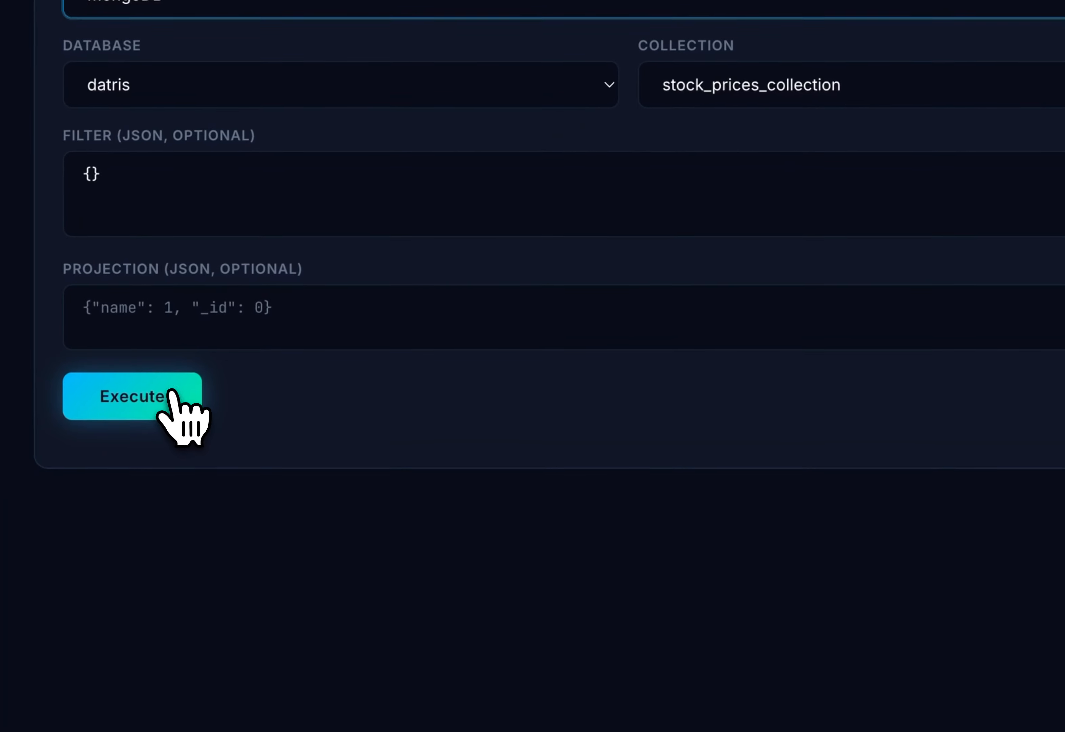
left_click(172, 394)
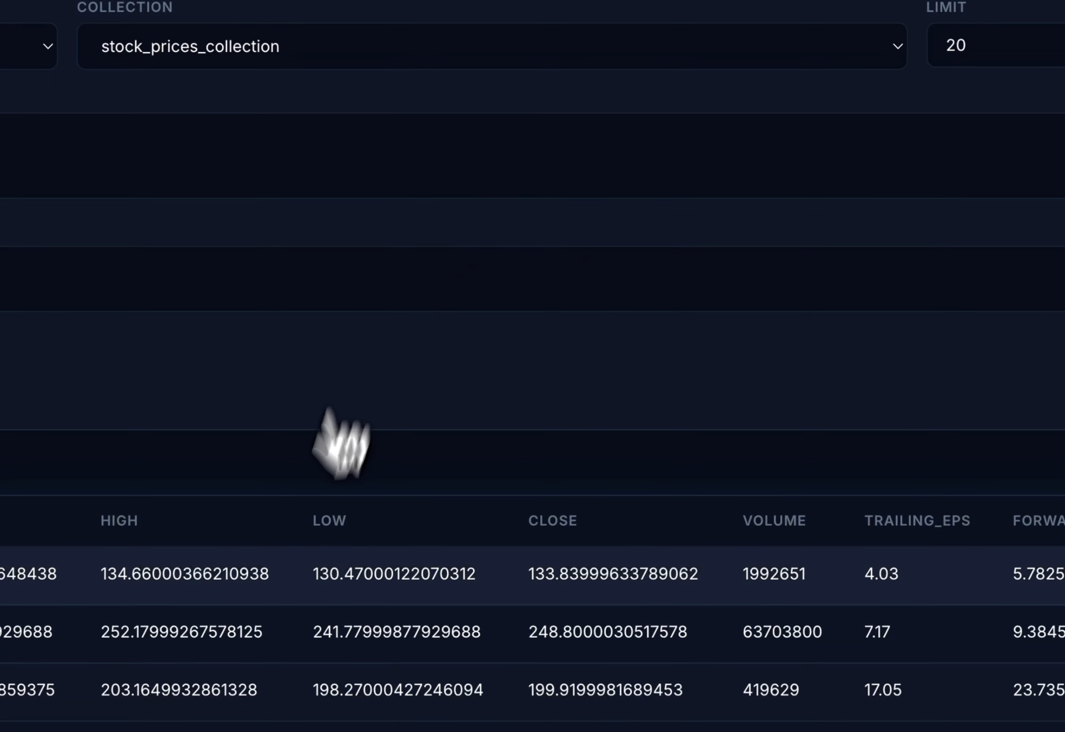